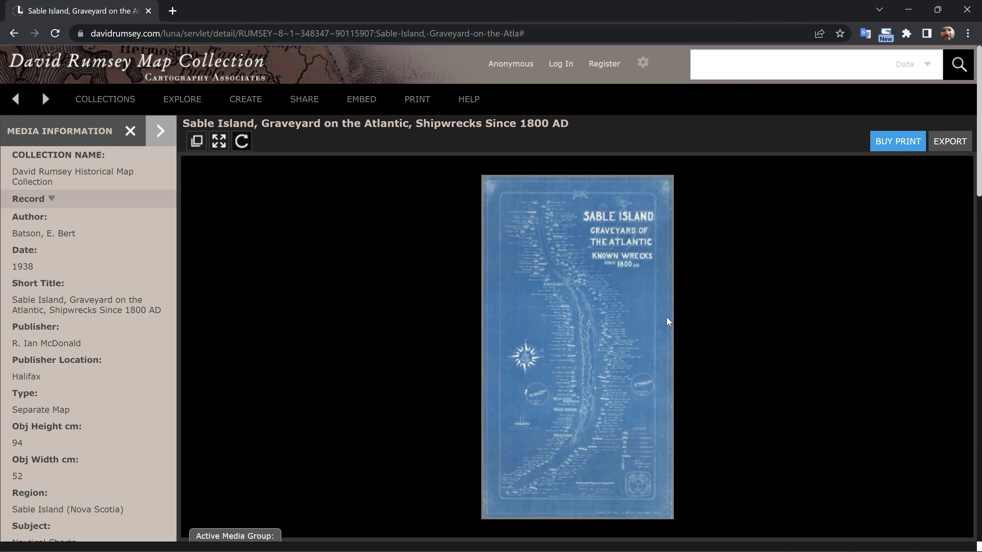
# Step: Look over the Sable Island shipwreck map from its title to the legend, and open its export options
pyautogui.scroll(5, 610, 287)
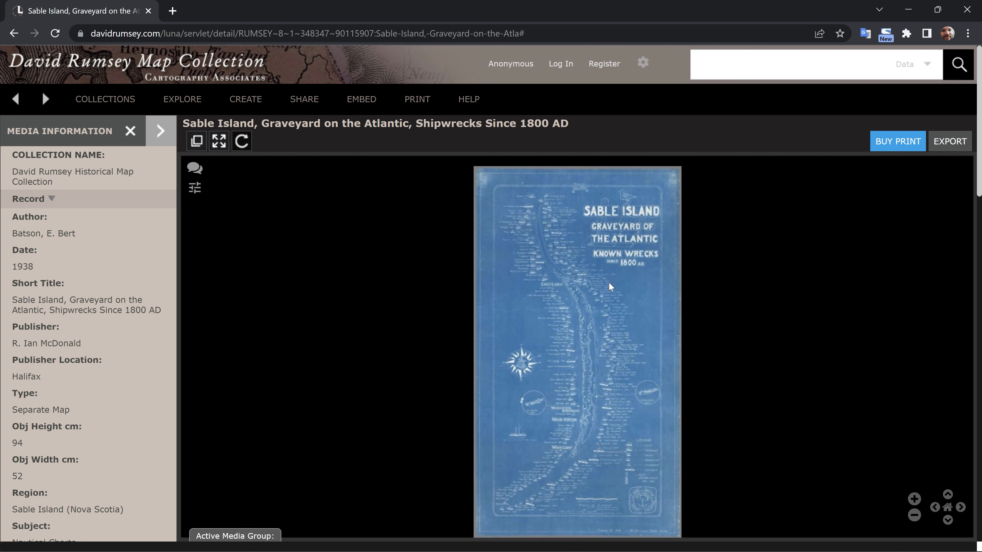
pyautogui.moveTo(632, 191); pyautogui.dragTo(604, 326)
pyautogui.scroll(1, 604, 326)
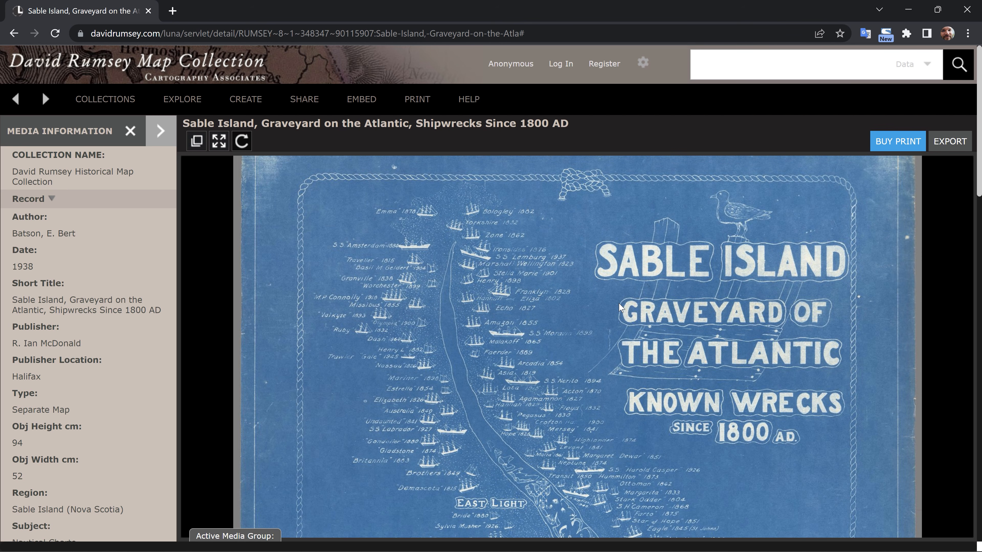
pyautogui.scroll(-3, 600, 399)
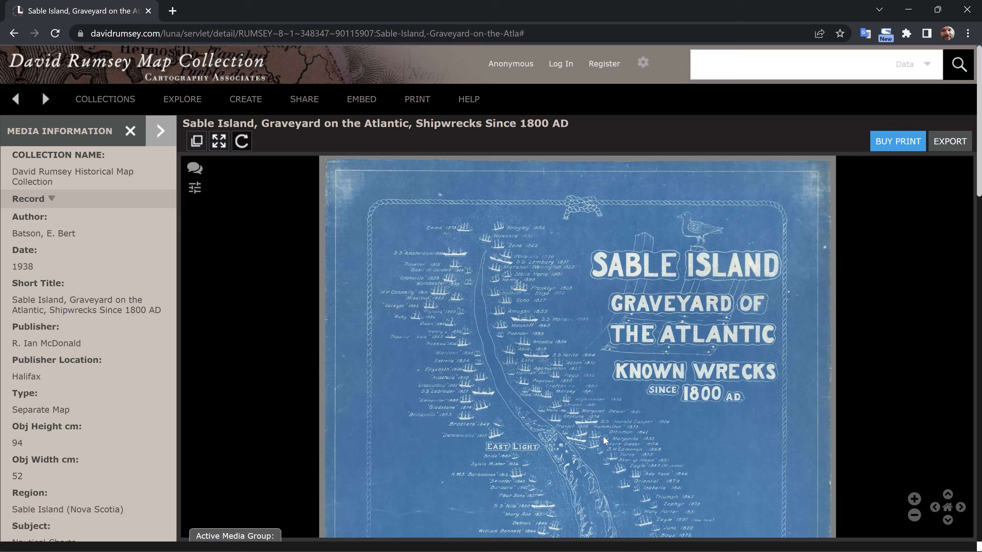
pyautogui.moveTo(598, 431); pyautogui.dragTo(601, 217)
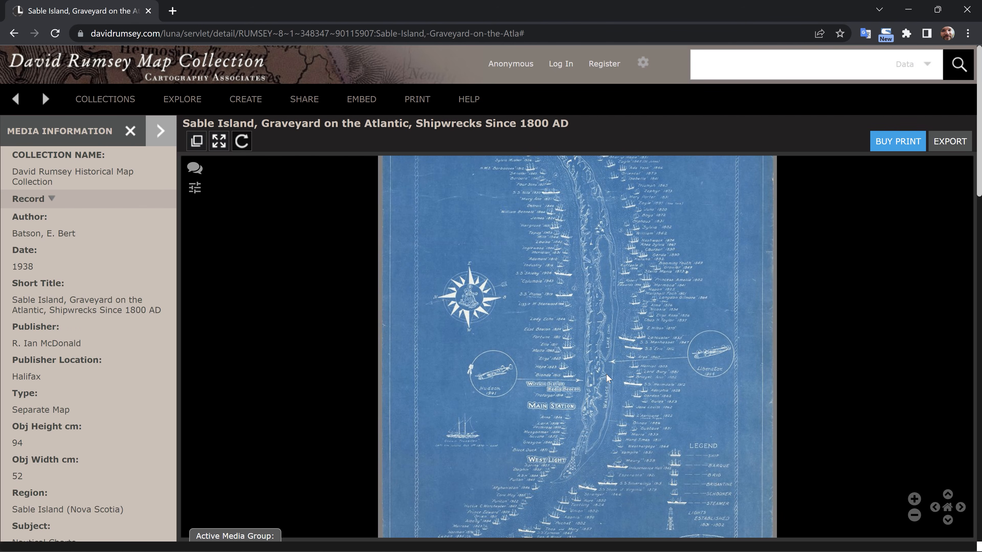
pyautogui.scroll(4, 600, 422)
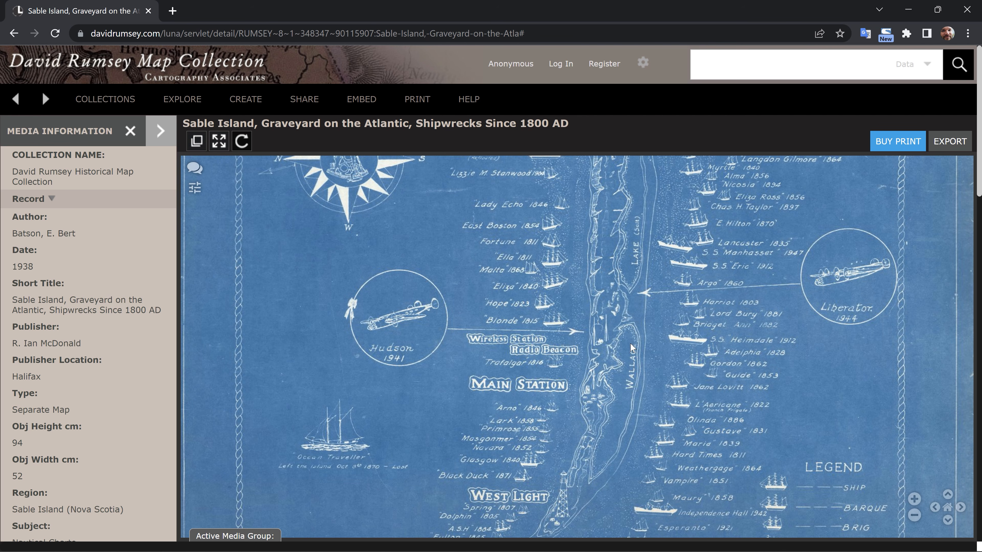
pyautogui.moveTo(625, 216); pyautogui.dragTo(636, 466)
pyautogui.moveTo(645, 302); pyautogui.dragTo(653, 452)
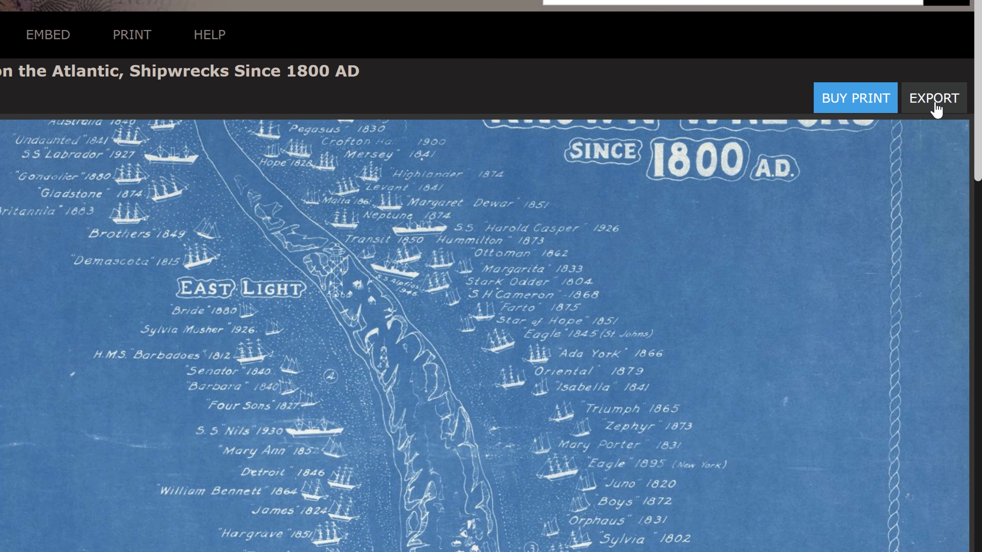
pyautogui.click(952, 148)
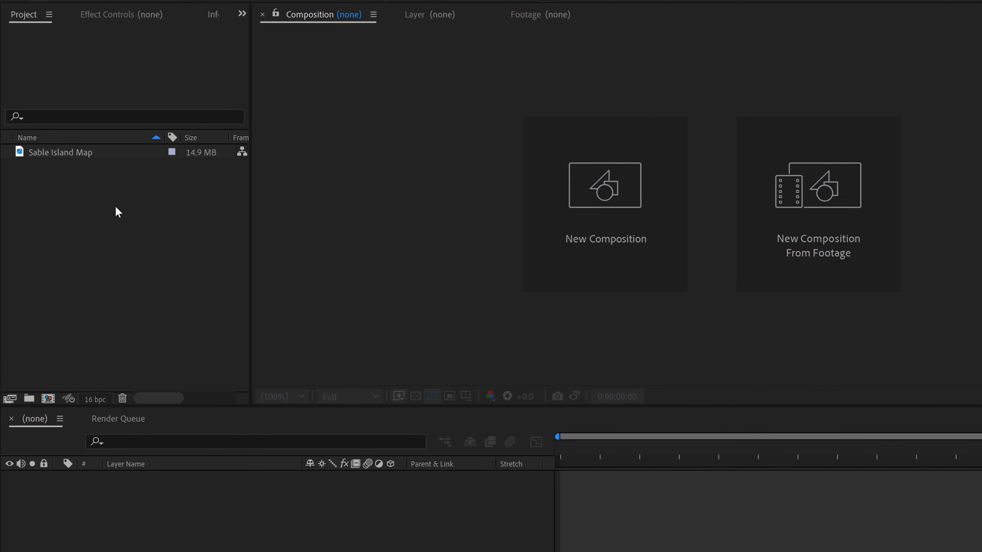
# Step: Switch to After Effects and create a new composition named "Sable Island Map"
pyautogui.click(50, 409)
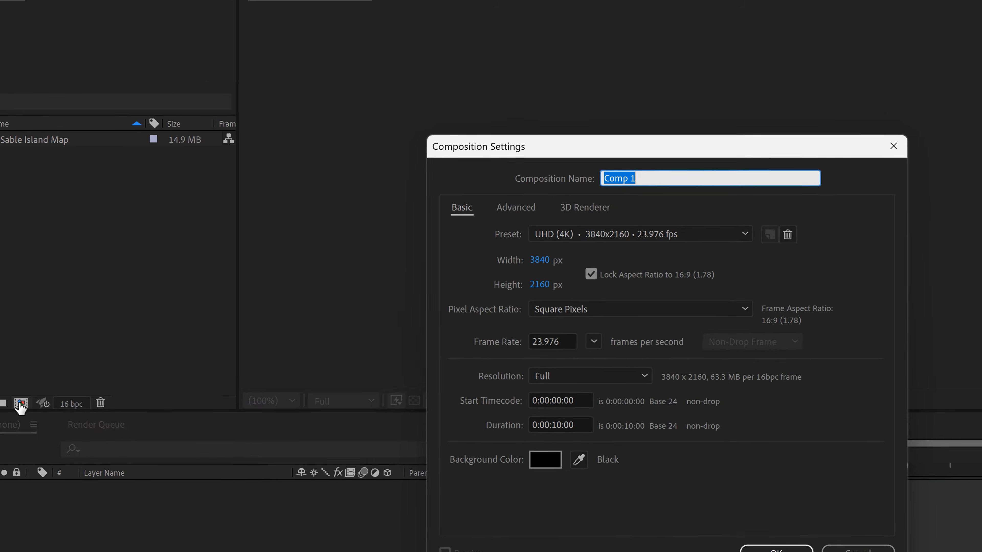
pyautogui.write('Sa')
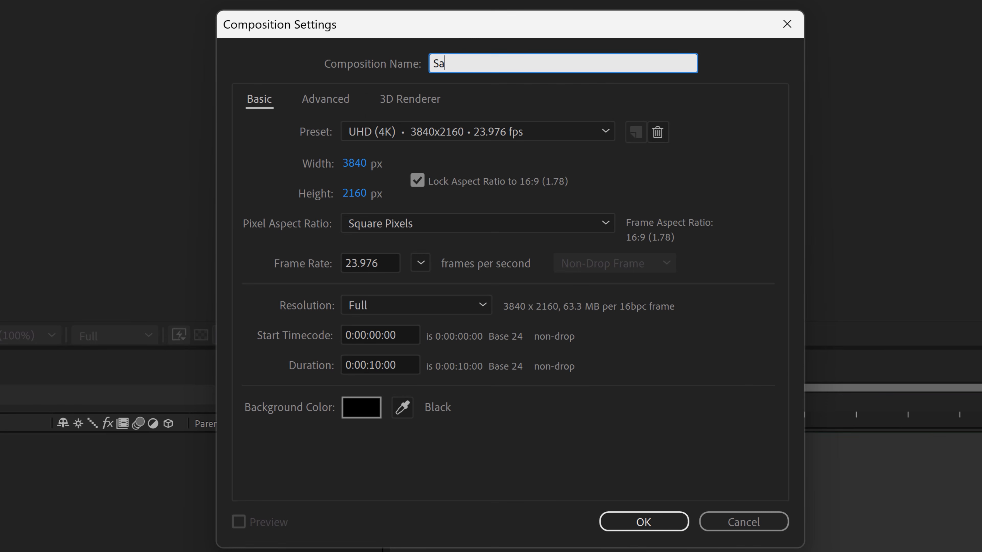
pyautogui.write('ble Island Map')
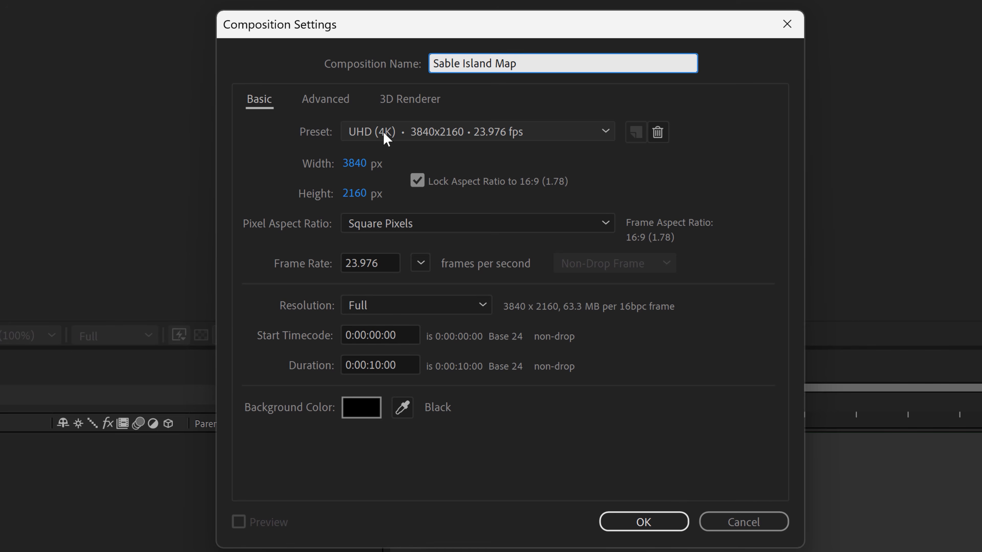
pyautogui.click(672, 529)
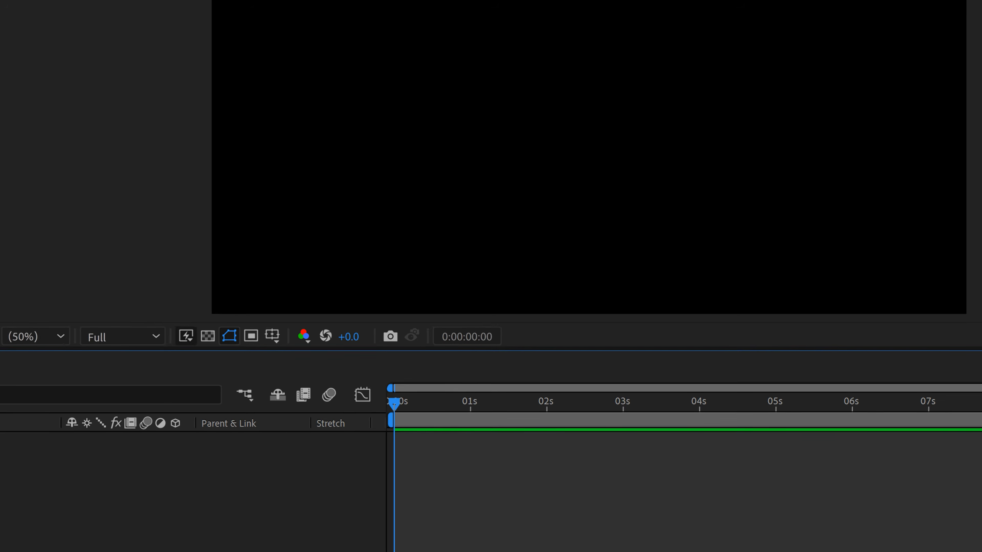
# Step: Add the Sable Island Map image to the composition as a layer
pyautogui.moveTo(42, 204); pyautogui.dragTo(108, 465)
pyautogui.scroll(-6, 595, 288)
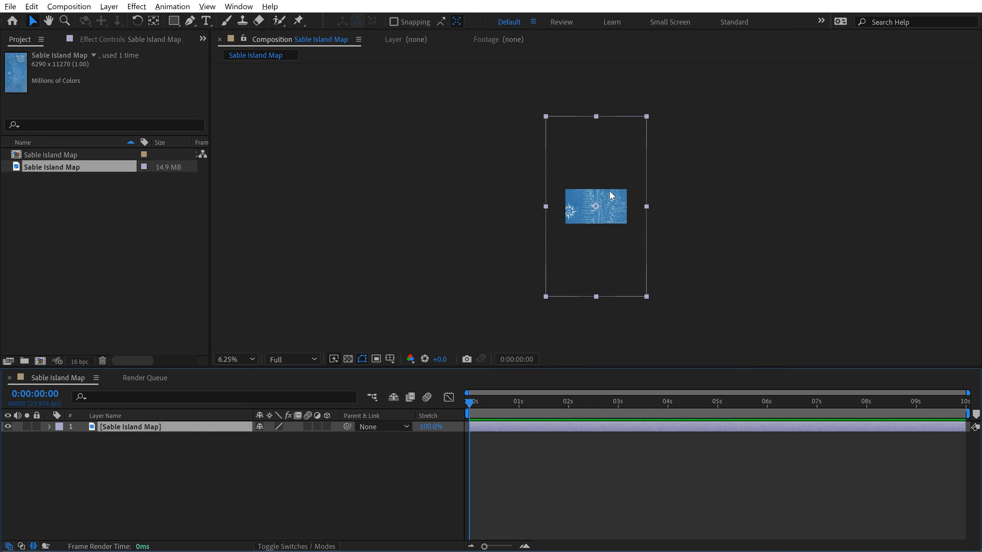
pyautogui.scroll(1, 607, 197)
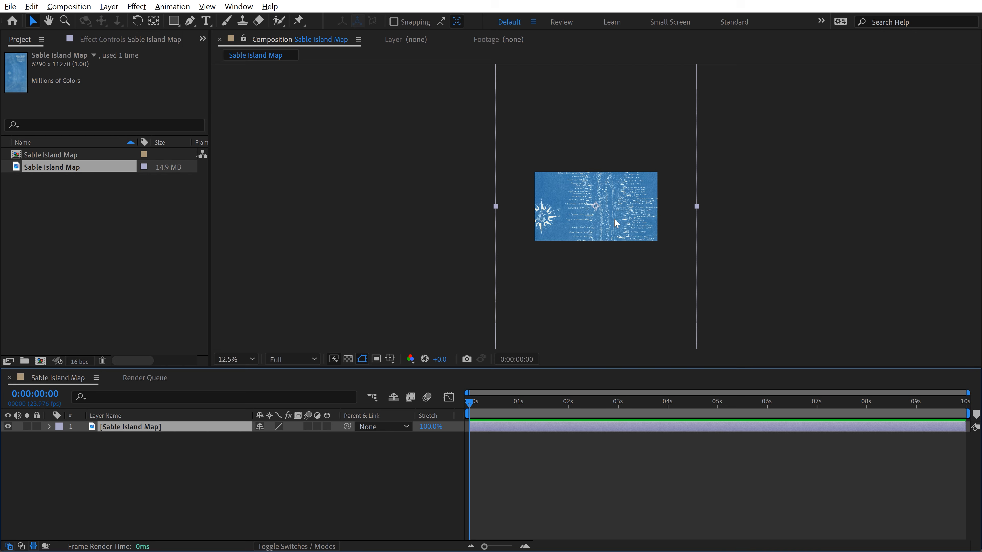
pyautogui.hotkey('alt', '/')
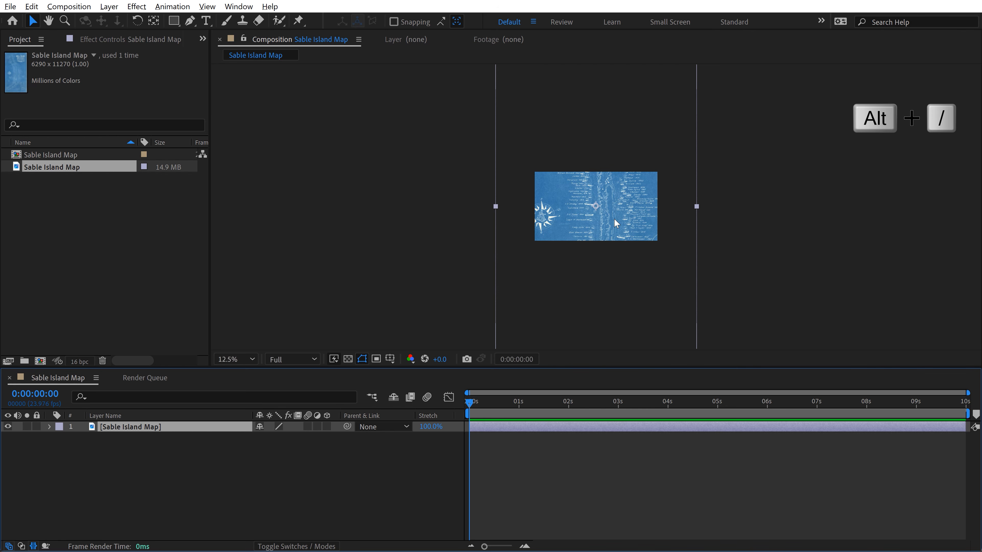
pyautogui.hotkey('alt', '/')
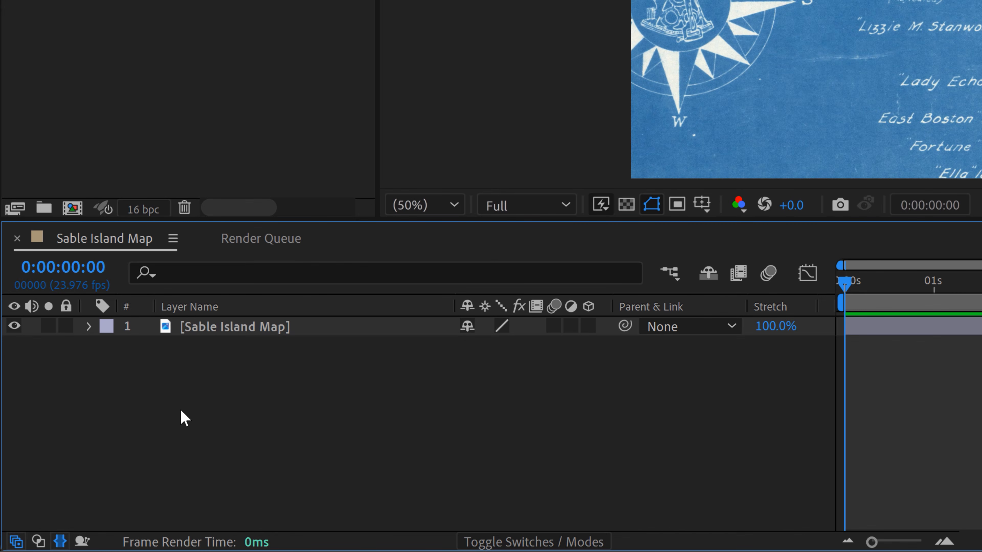
pyautogui.rightClick(167, 410)
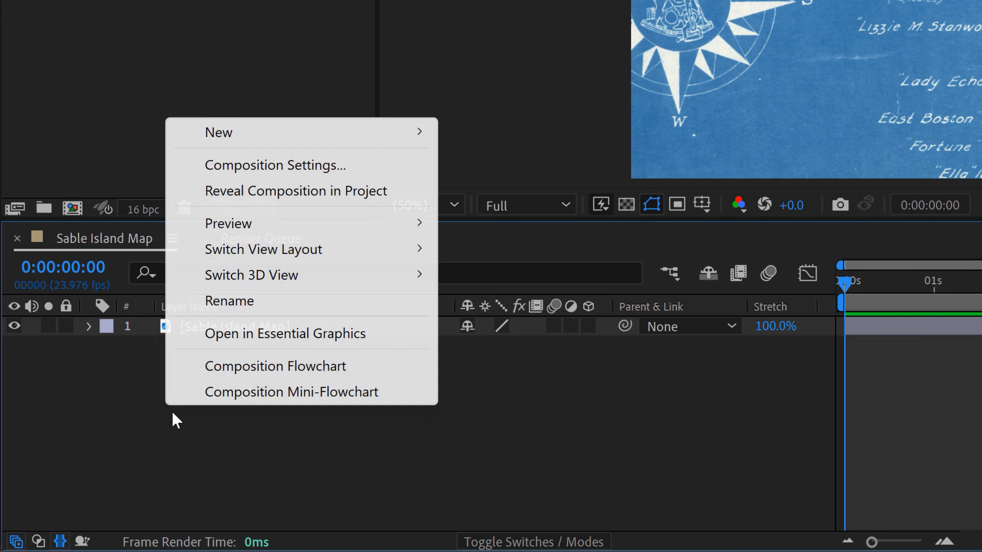
pyautogui.moveTo(258, 133)
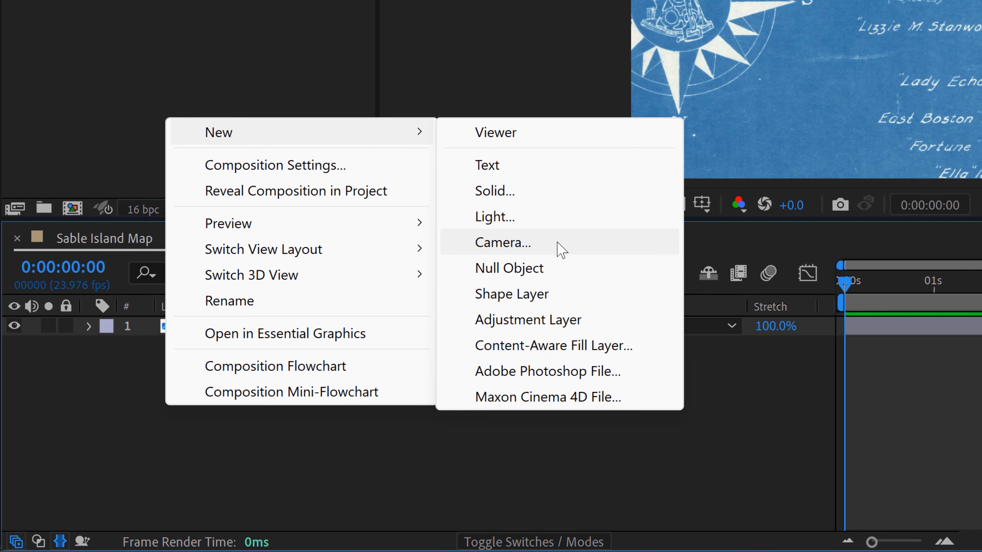
pyautogui.click(121, 410)
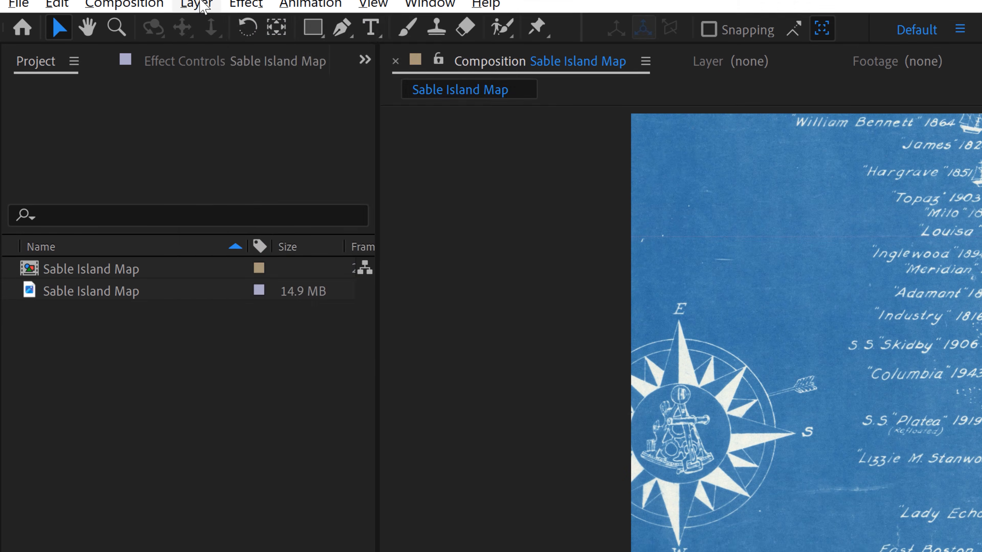
# Step: Create a new camera layer of type One-Node Camera with the 35mm preset
pyautogui.click(196, 11)
pyautogui.moveTo(228, 39)
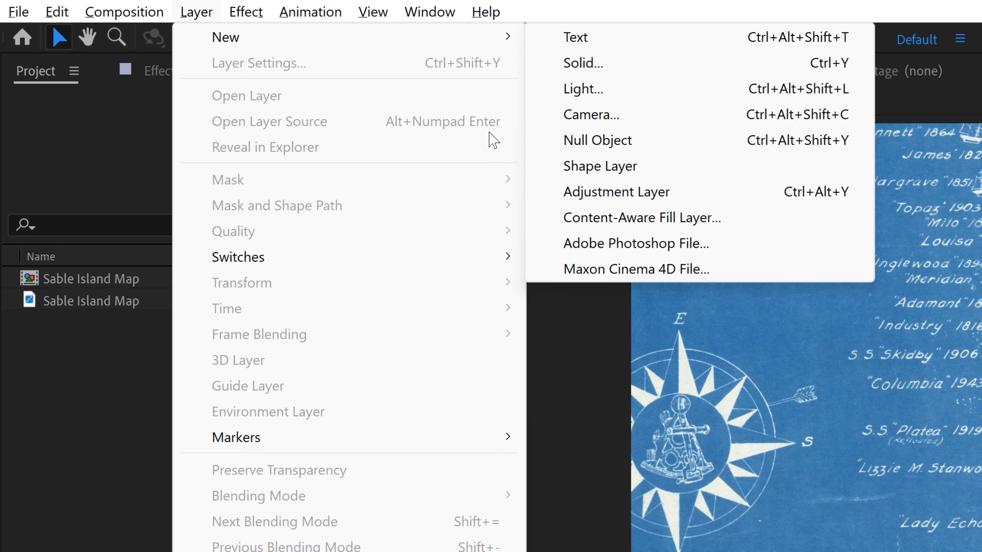
pyautogui.click(603, 114)
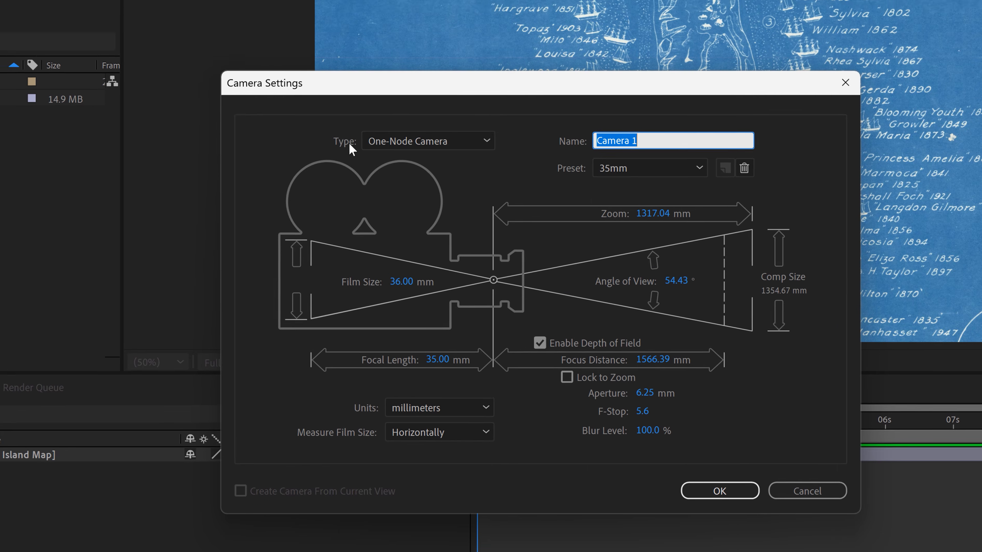
pyautogui.click(406, 132)
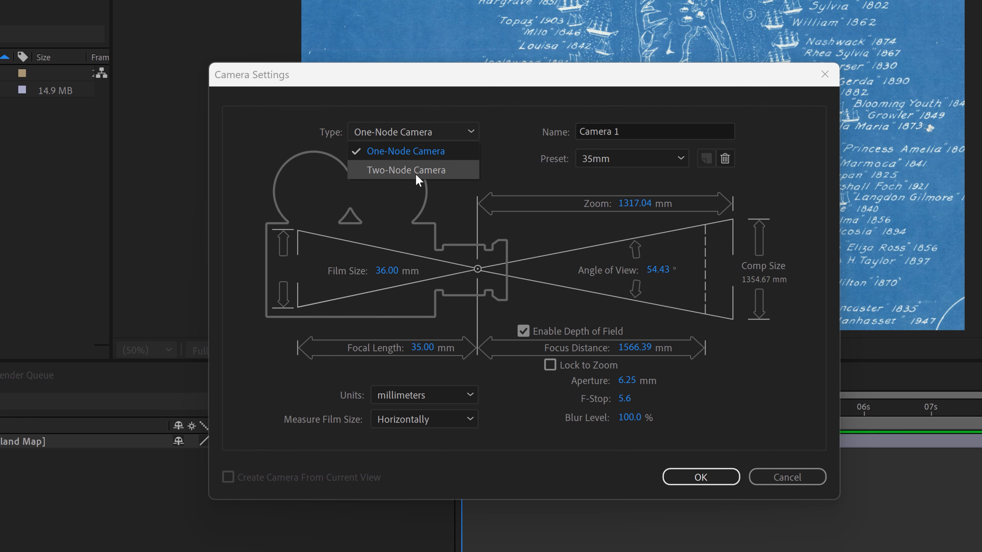
pyautogui.click(290, 159)
pyautogui.click(619, 161)
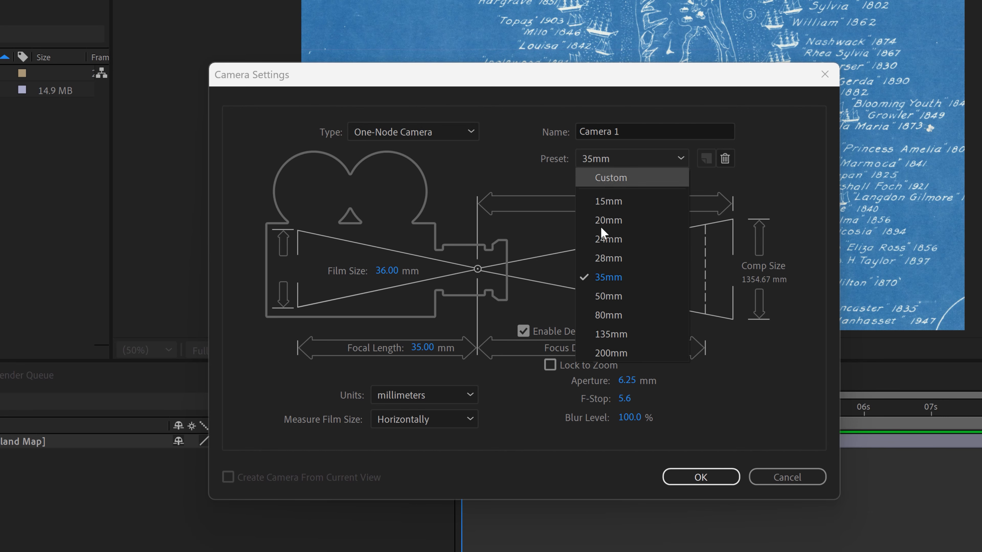
pyautogui.click(488, 156)
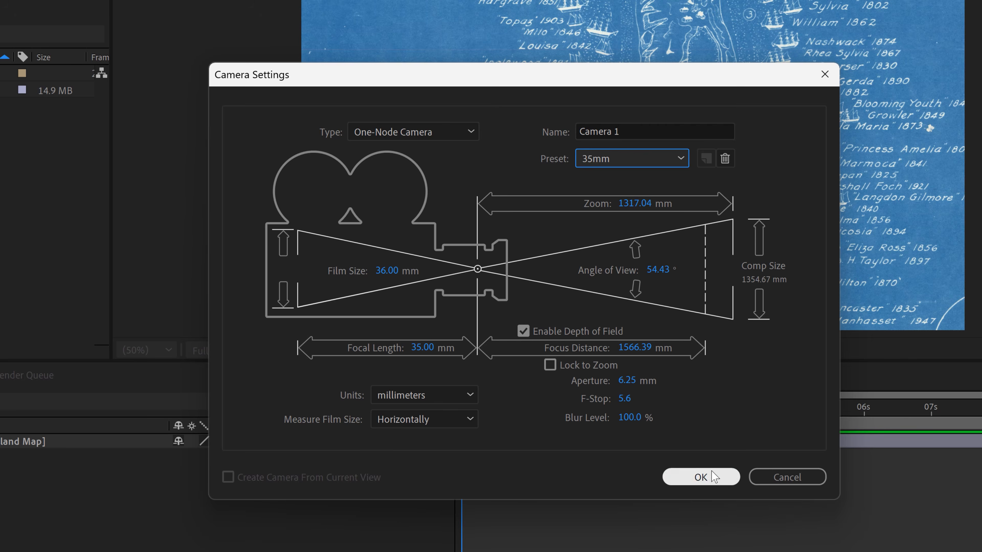
pyautogui.click(669, 477)
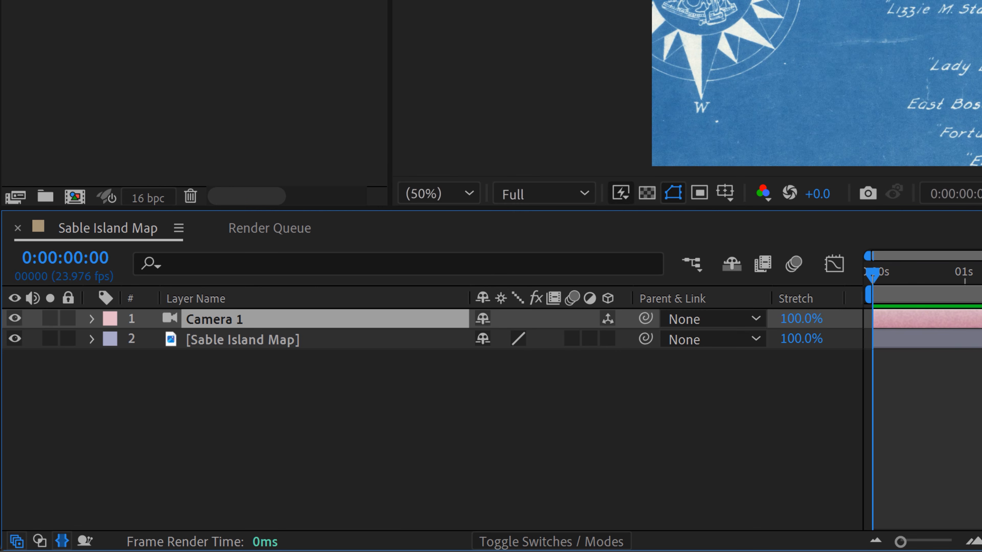
# Step: Turn the Sable Island Map layer into a 3D layer and switch the transform gizmo to Local Axis mode
pyautogui.click(237, 340)
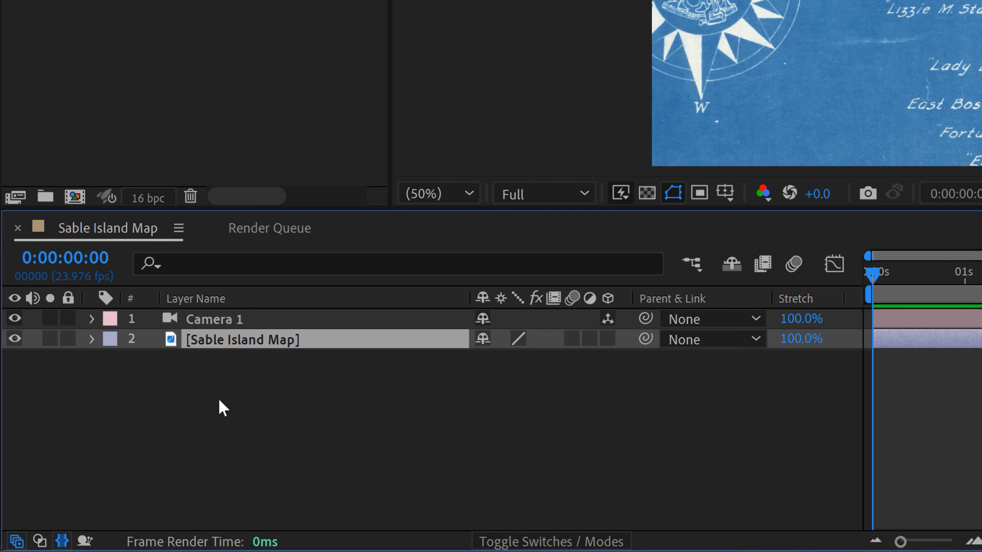
pyautogui.click(607, 339)
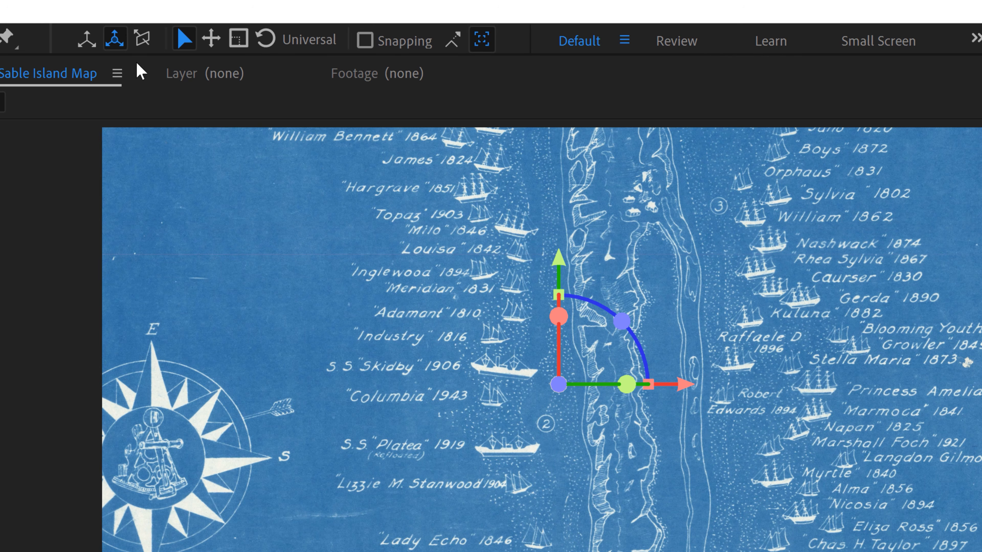
pyautogui.click(86, 39)
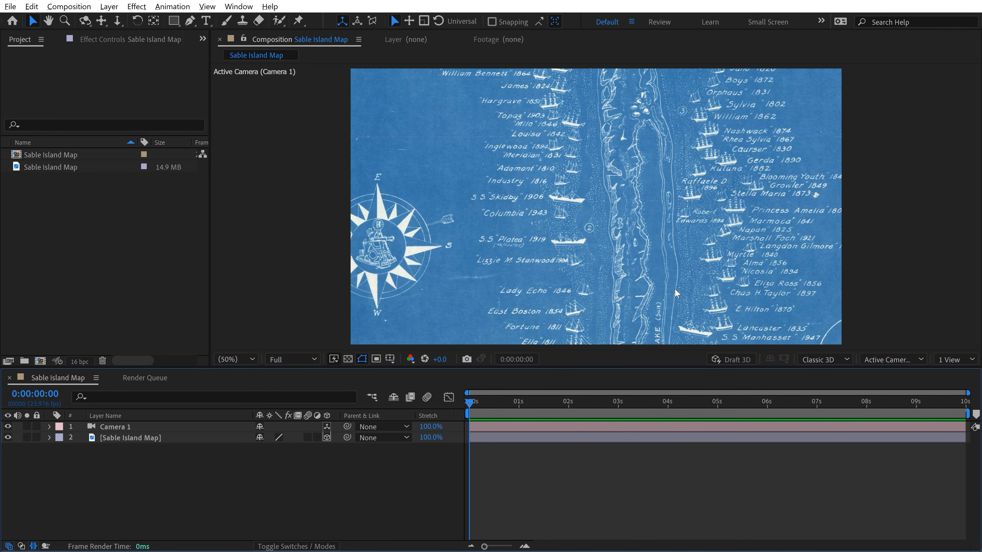
# Step: Show the composition in the Left 3D view and select the Sable Island Map layer
pyautogui.click(895, 357)
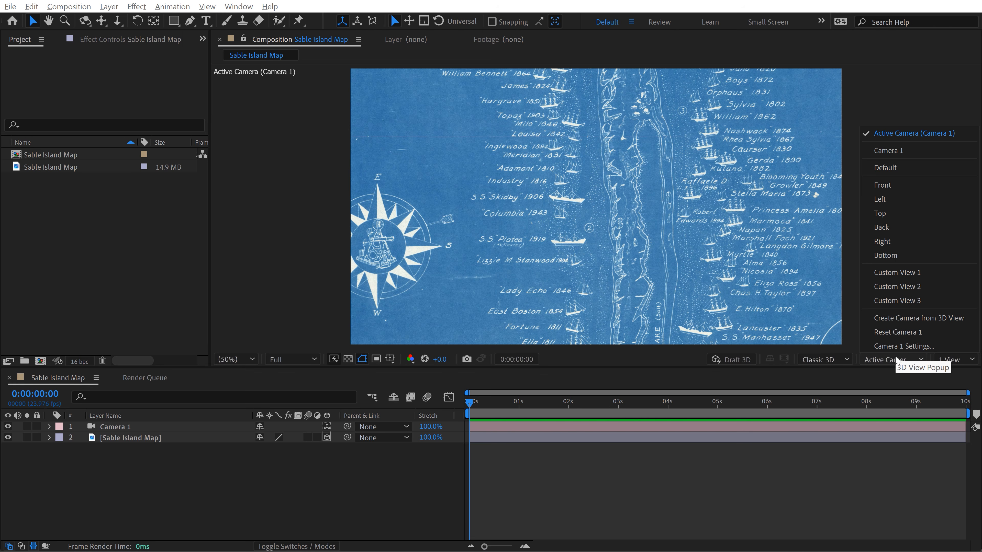
pyautogui.click(883, 198)
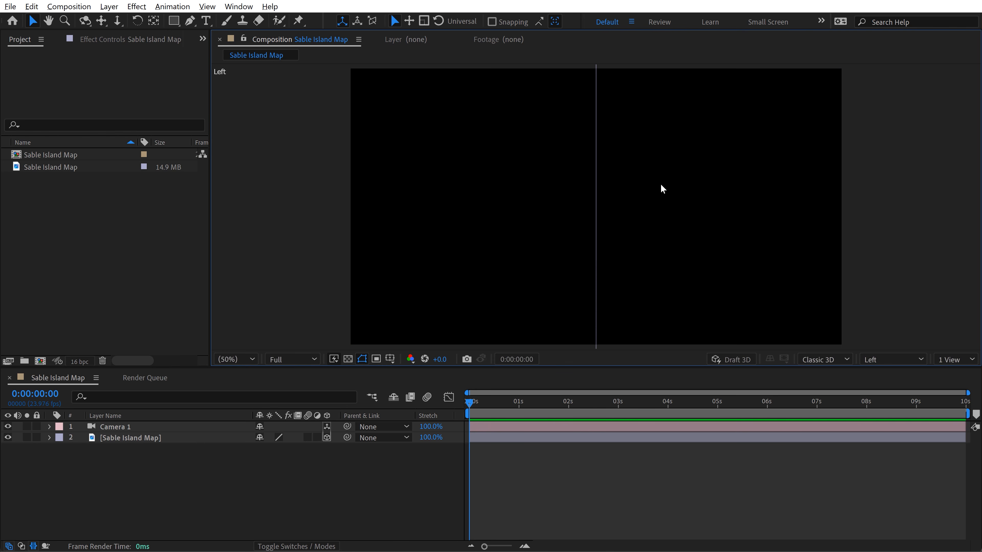
pyautogui.scroll(-2, 639, 205)
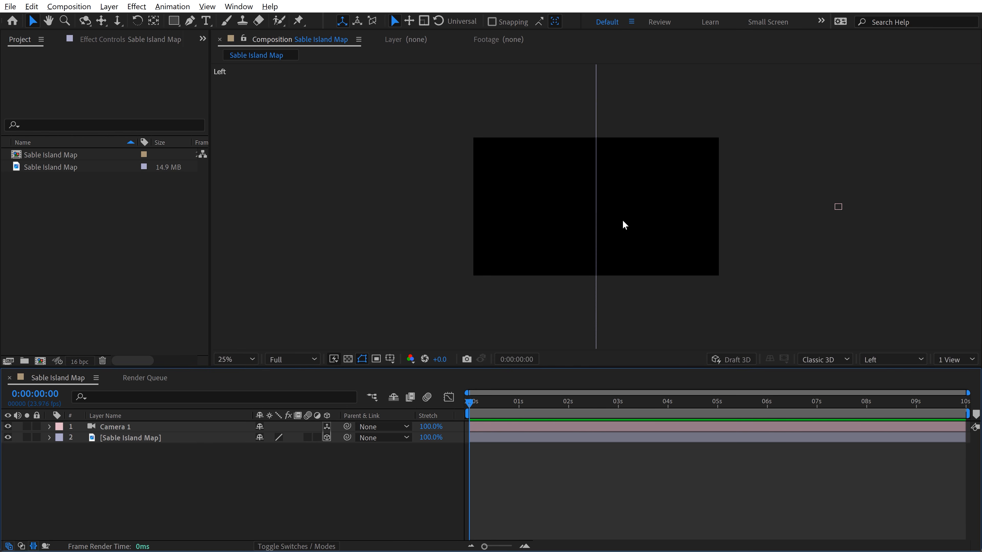
pyautogui.click(125, 439)
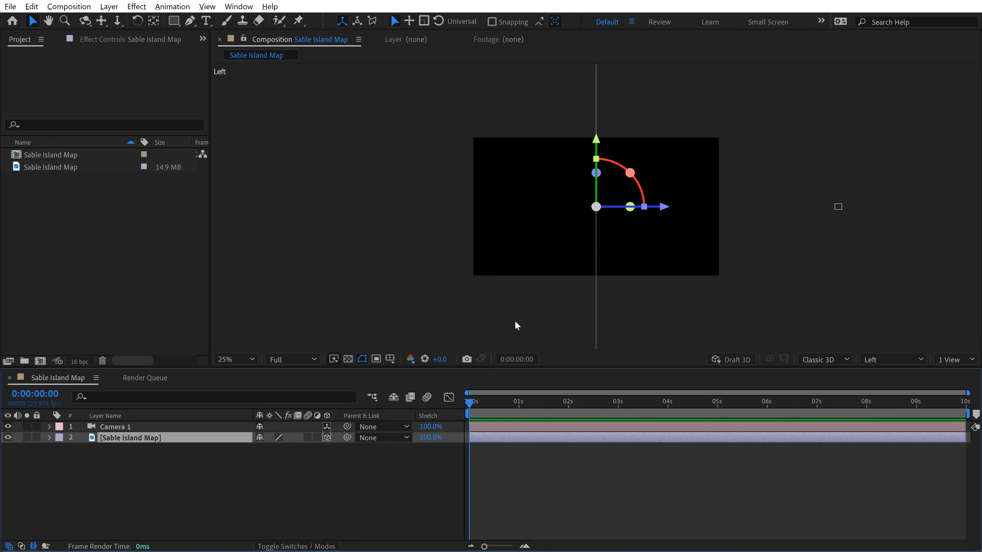
# Step: Move Camera 1 along its Z axis toward the map layer and rotate it about X to a 60° orientation
pyautogui.click(126, 427)
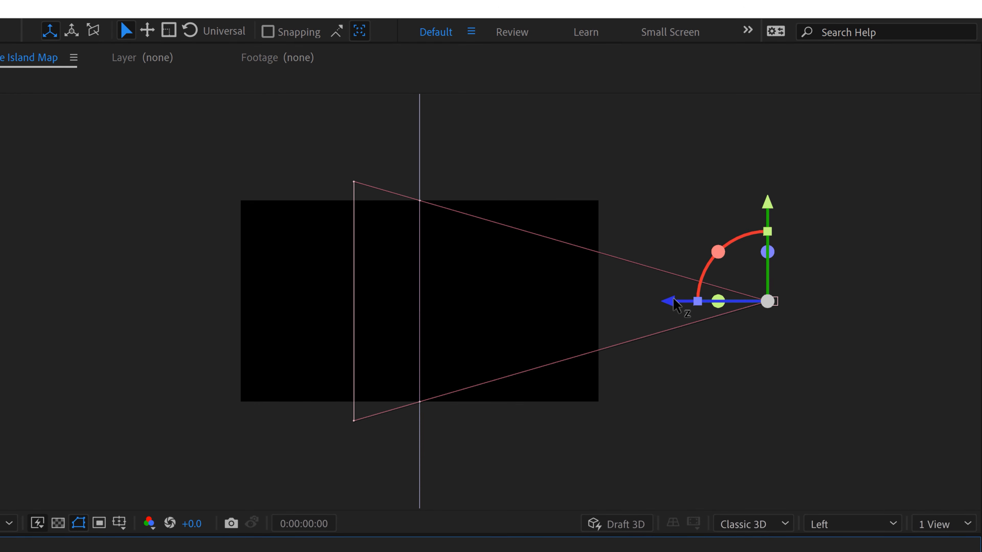
pyautogui.moveTo(667, 304); pyautogui.dragTo(450, 292)
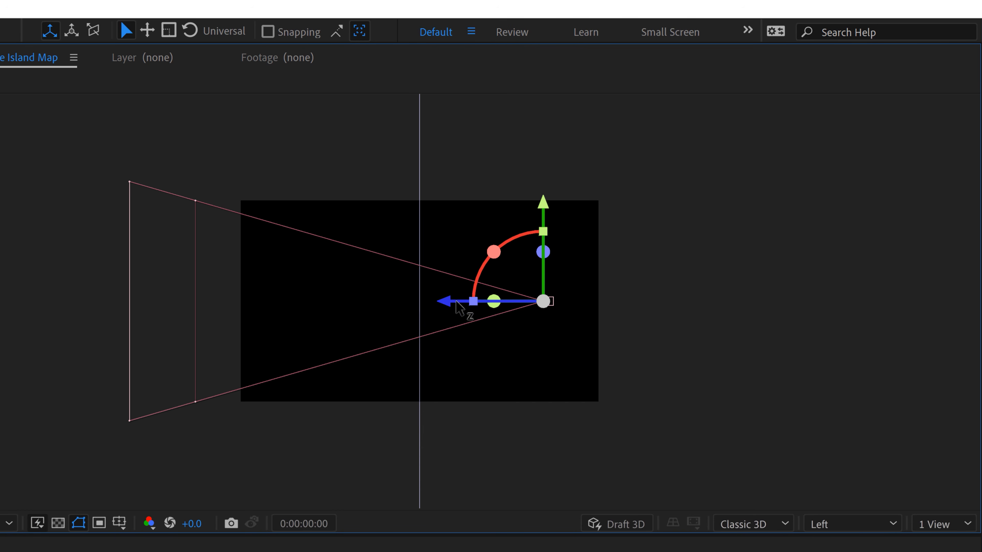
pyautogui.moveTo(492, 254); pyautogui.dragTo(559, 225)
pyautogui.moveTo(560, 226); pyautogui.dragTo(561, 225)
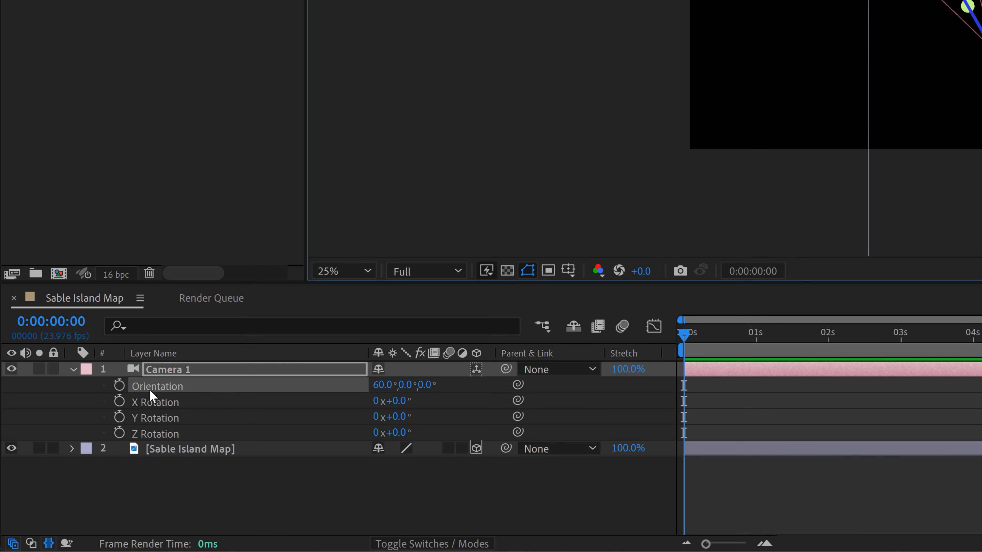
pyautogui.click(379, 386)
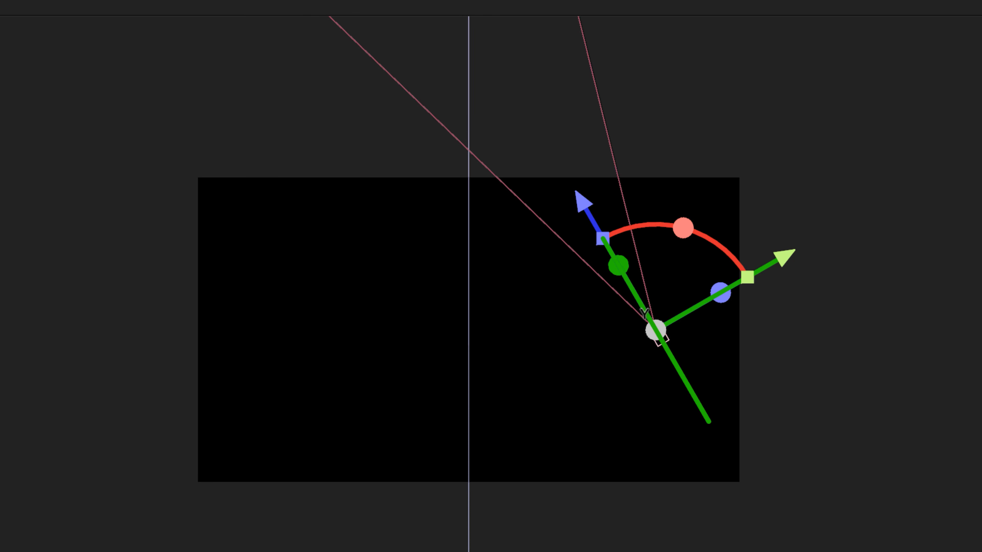
# Step: Switch the transform gizmo to World Axis mode and move Camera 1 along Z toward the map and down along Y
pyautogui.click(92, 39)
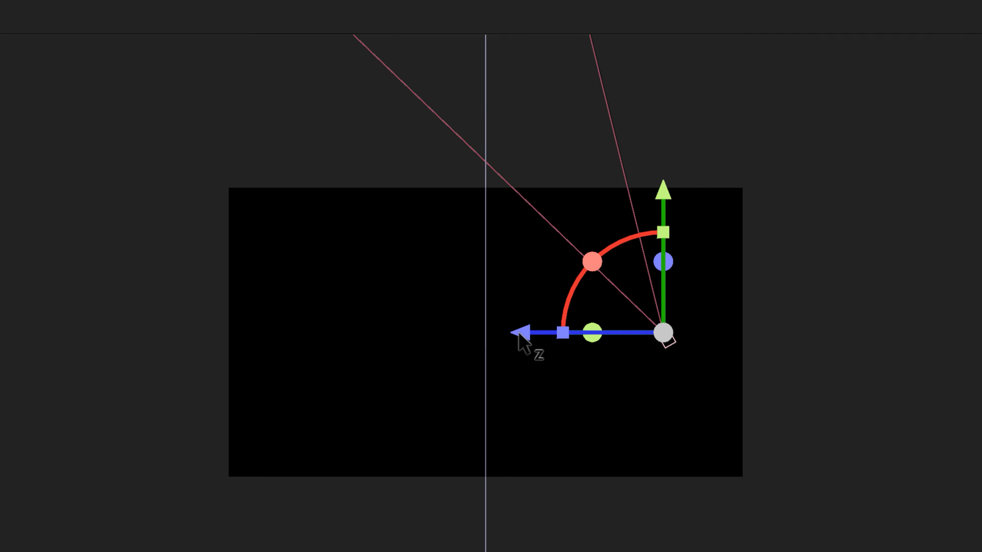
pyautogui.moveTo(629, 435); pyautogui.dragTo(629, 435)
pyautogui.moveTo(495, 311); pyautogui.dragTo(413, 303)
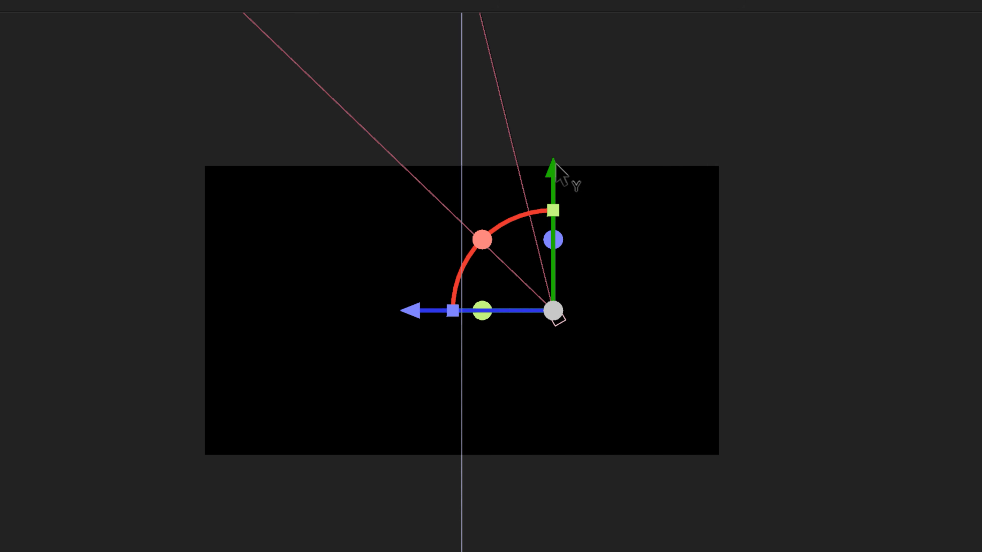
pyautogui.moveTo(555, 164); pyautogui.dragTo(556, 267)
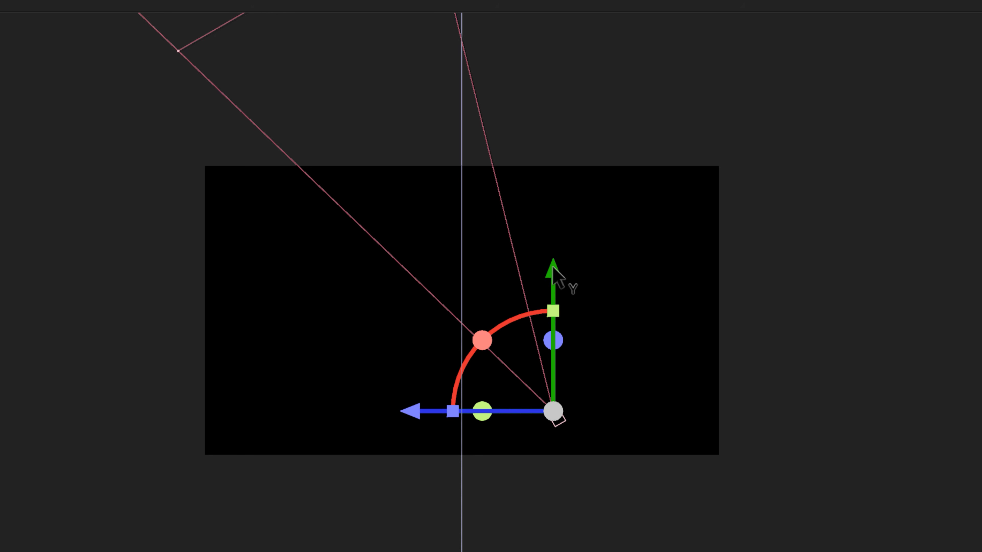
pyautogui.moveTo(553, 267); pyautogui.dragTo(554, 329)
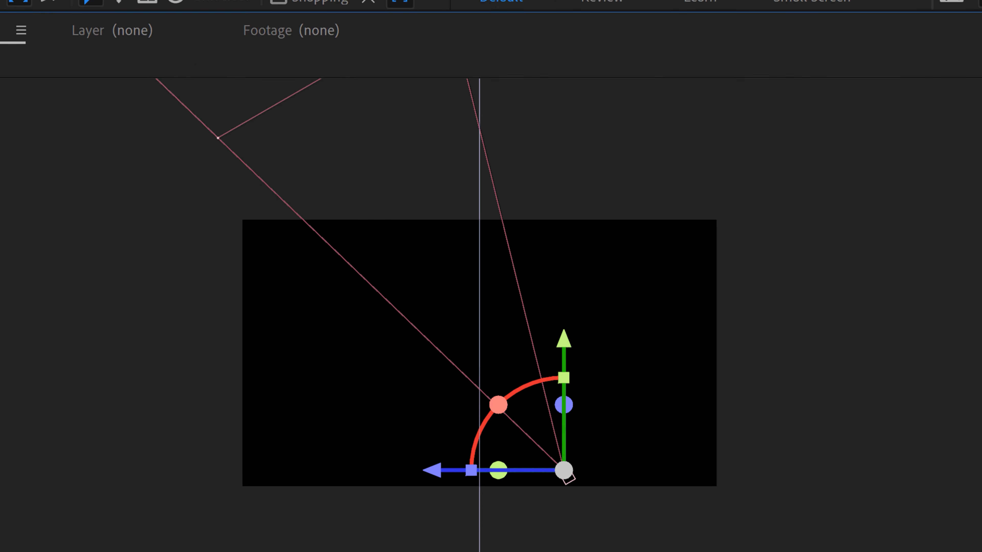
# Step: Return the gizmo to Local Axis mode and nudge Camera 1 along its own Y and Z axes
pyautogui.click(26, 39)
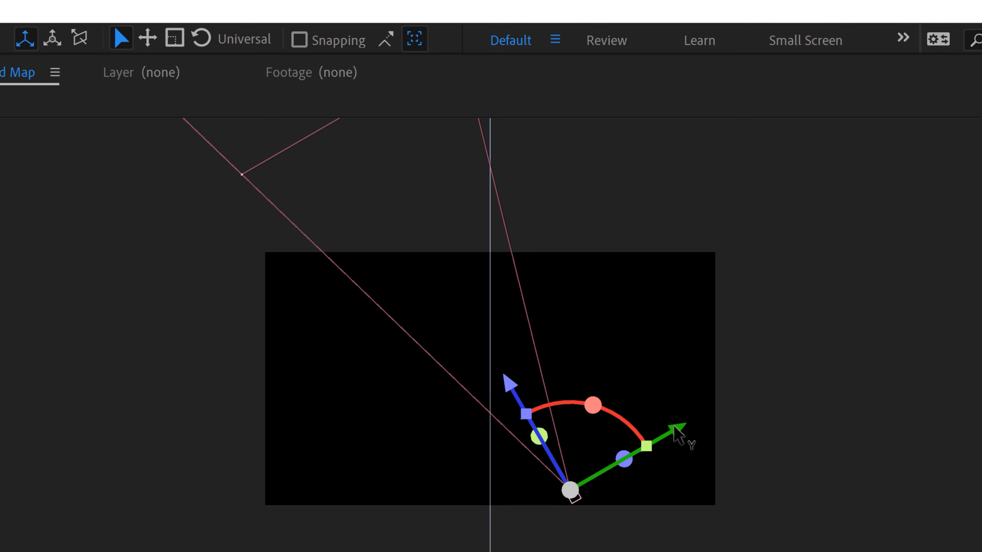
pyautogui.moveTo(674, 430)
pyautogui.mouseDown()
pyautogui.moveTo(712, 423)
pyautogui.moveTo(692, 430)
pyautogui.mouseUp()
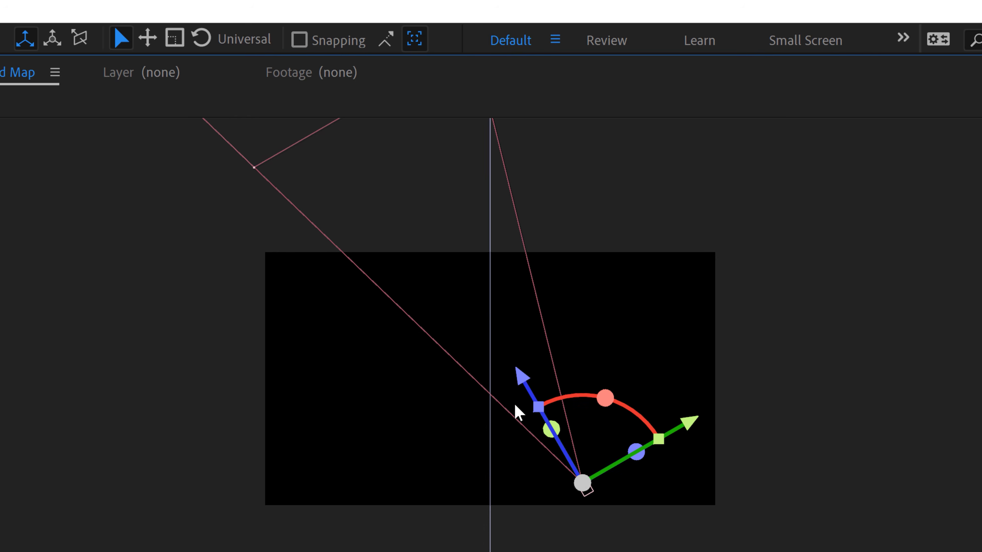
pyautogui.moveTo(516, 375); pyautogui.dragTo(500, 362)
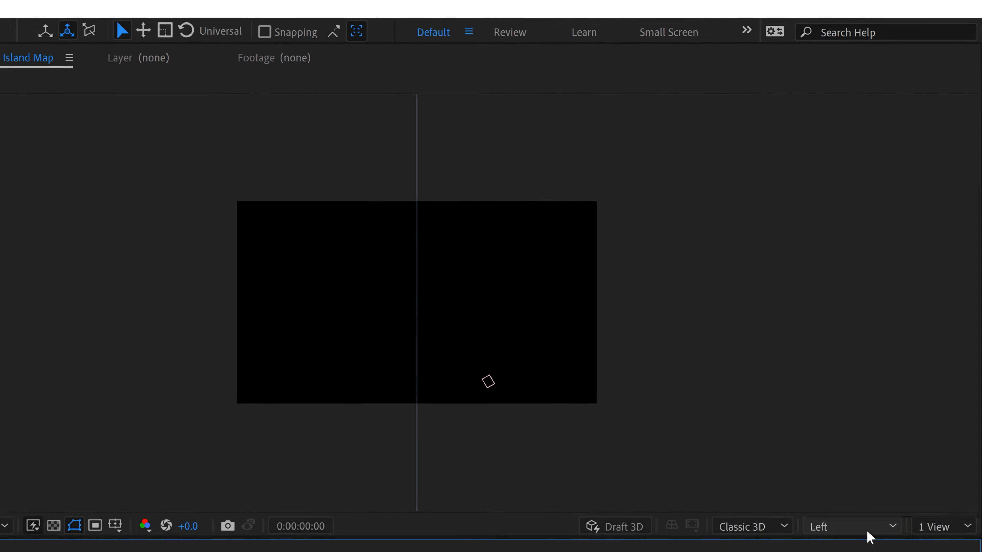
# Step: Show the composition through Active Camera (Camera 1) and split the viewer into a 2 Views layout
pyautogui.click(870, 527)
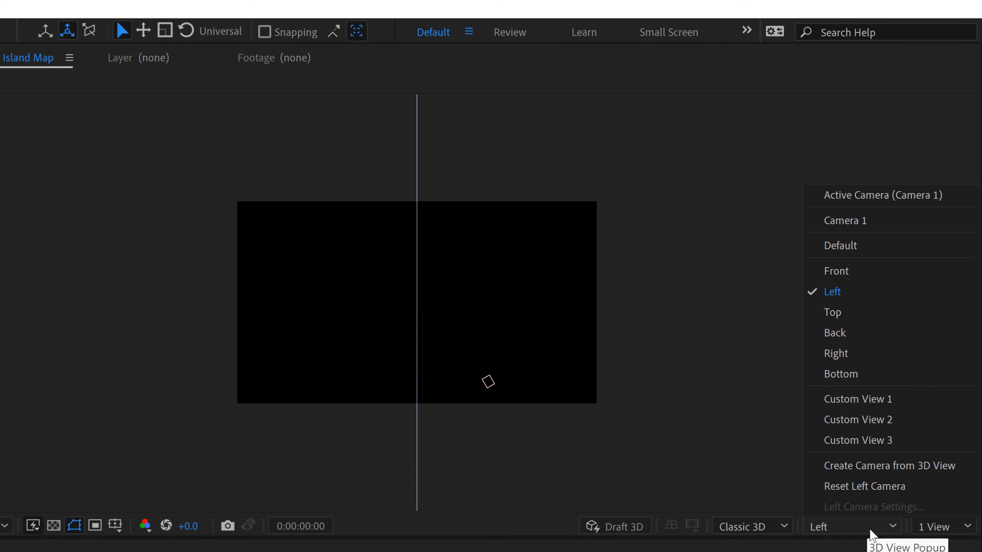
pyautogui.click(882, 197)
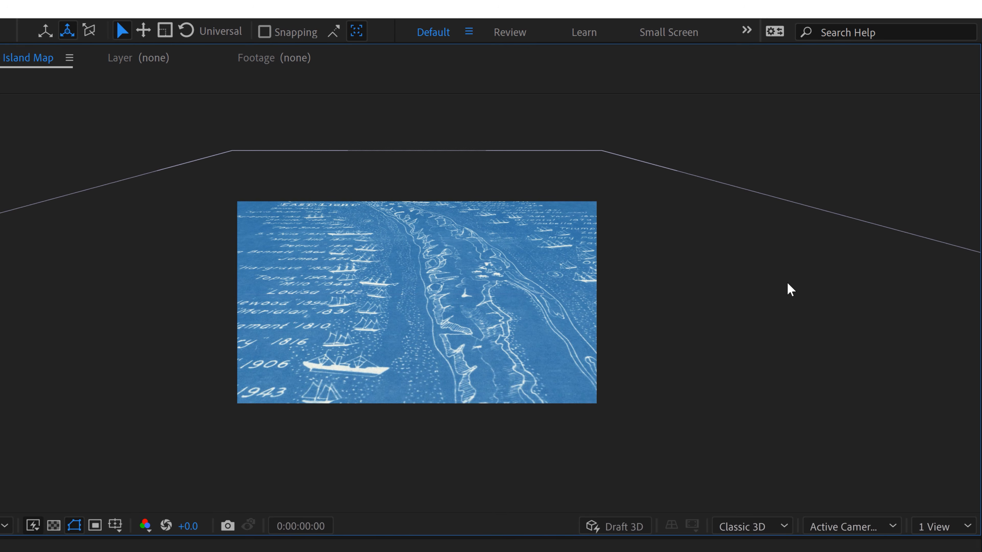
pyautogui.press('.')
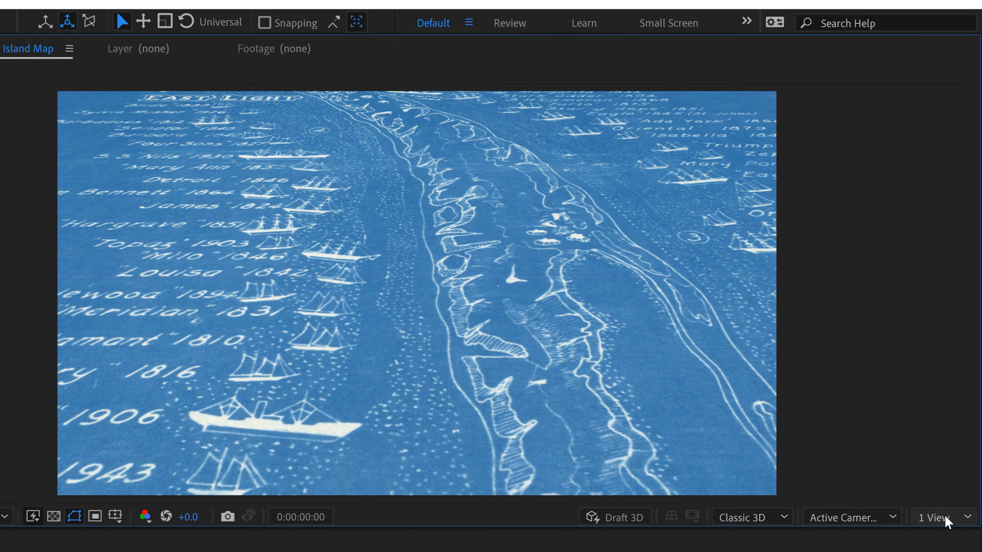
pyautogui.click(945, 527)
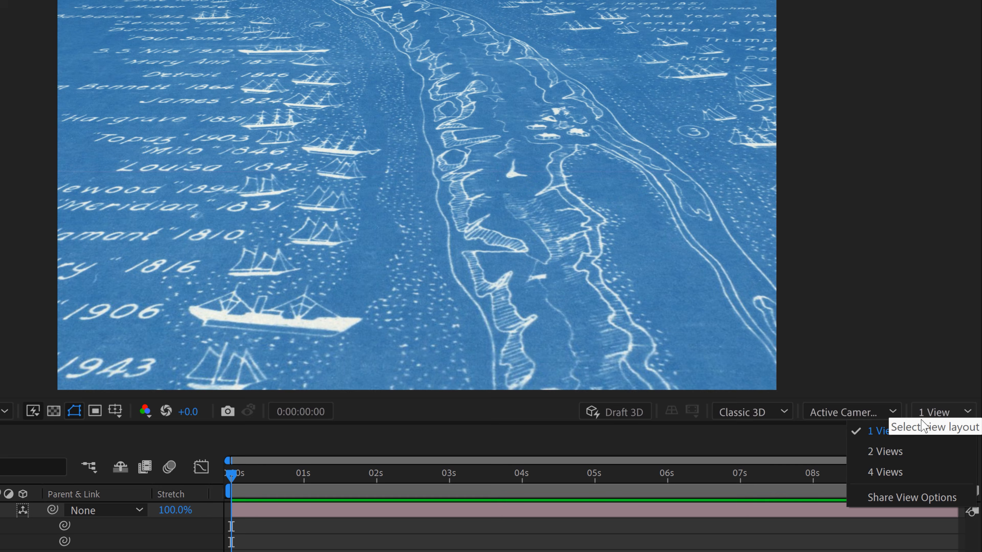
pyautogui.click(895, 452)
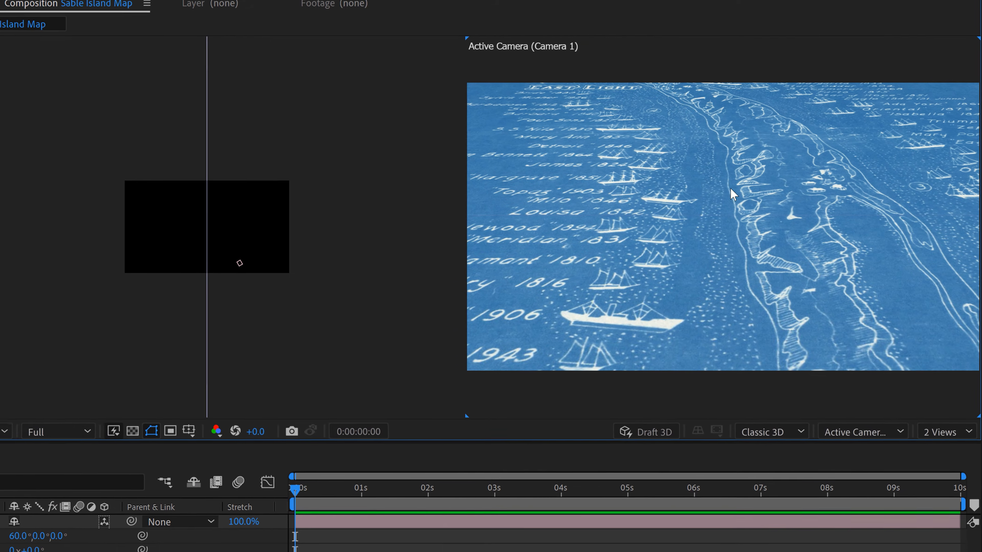
pyautogui.scroll(-1, 721, 215)
pyautogui.scroll(3, 738, 232)
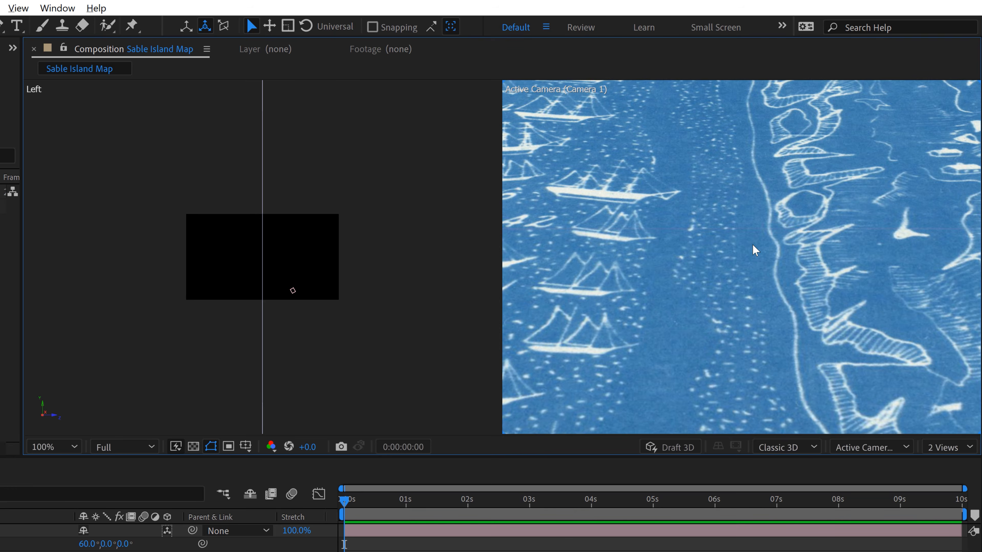
pyautogui.scroll(-4, 752, 247)
pyautogui.scroll(2, 773, 253)
pyautogui.scroll(-4, 811, 245)
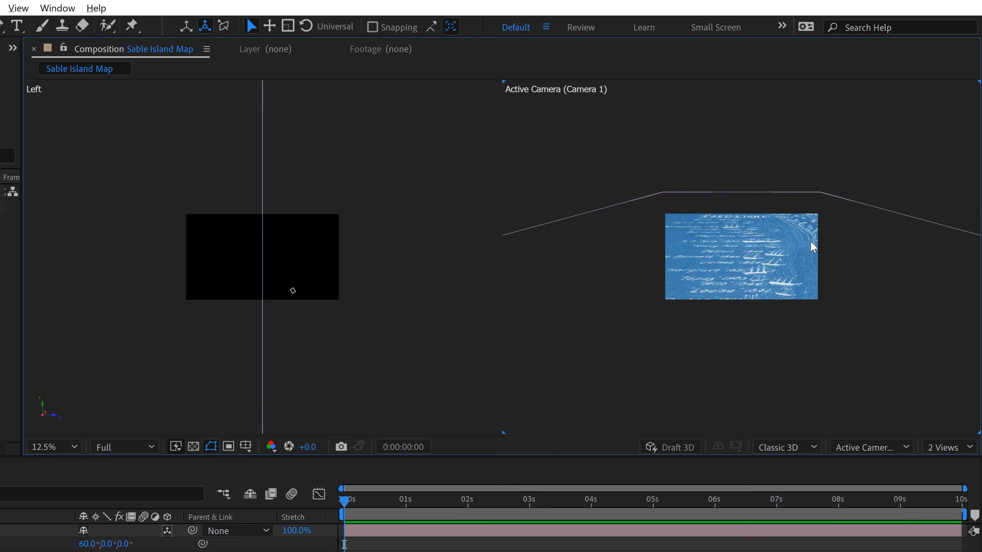
pyautogui.scroll(2, 811, 247)
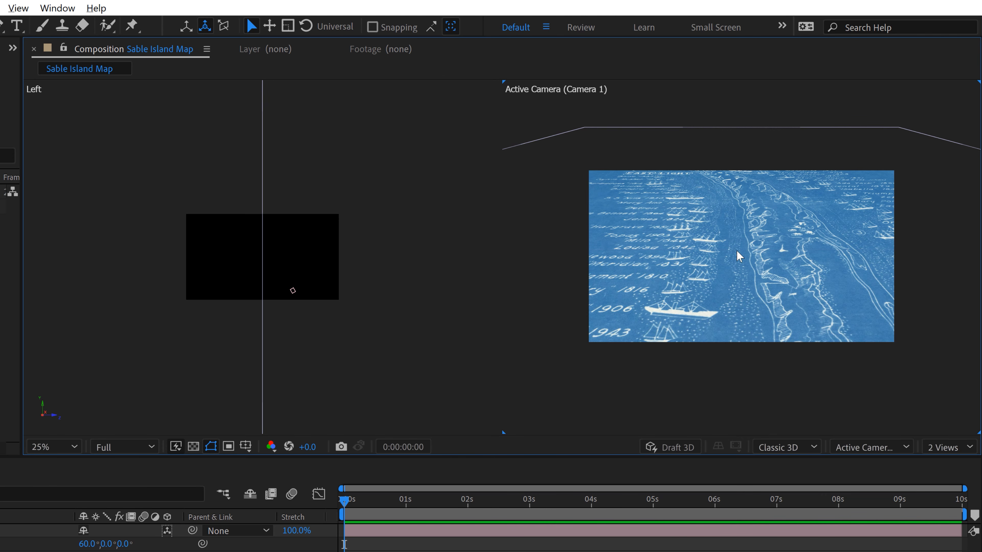
# Step: Select Camera 1 in the Left view and move it back from the map along Z and down along Y
pyautogui.click(125, 176)
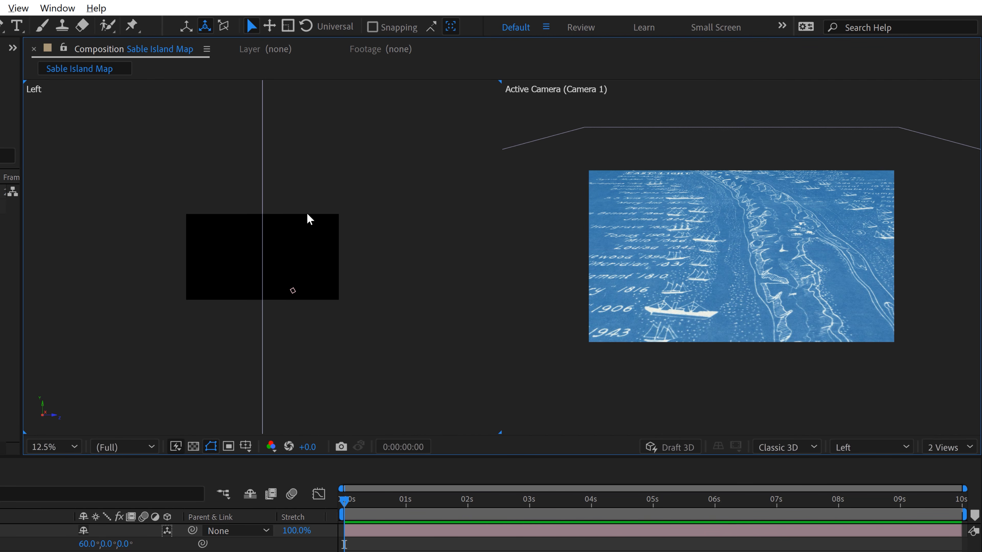
pyautogui.press('space')
pyautogui.moveTo(310, 180); pyautogui.dragTo(281, 165)
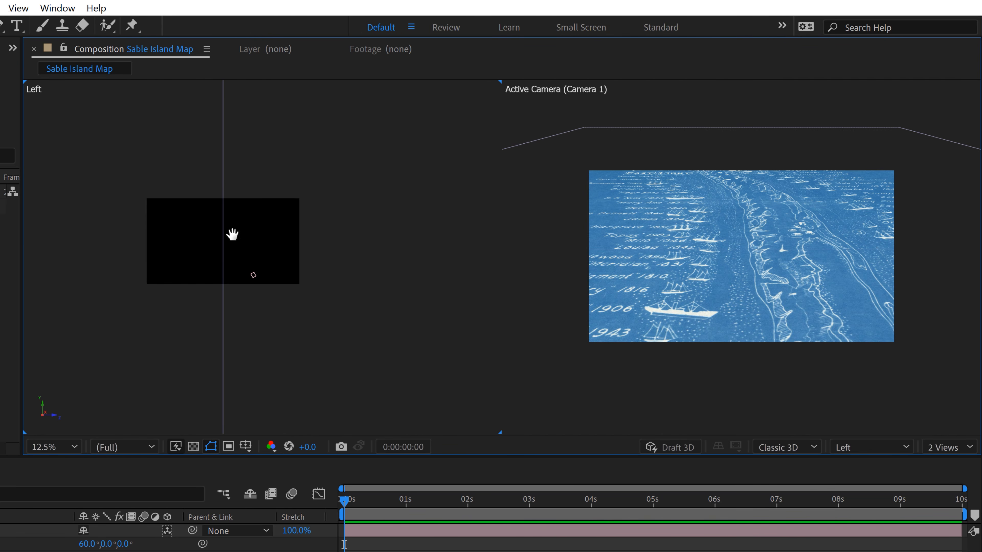
pyautogui.press('.')
pyautogui.click(246, 299)
pyautogui.press('space')
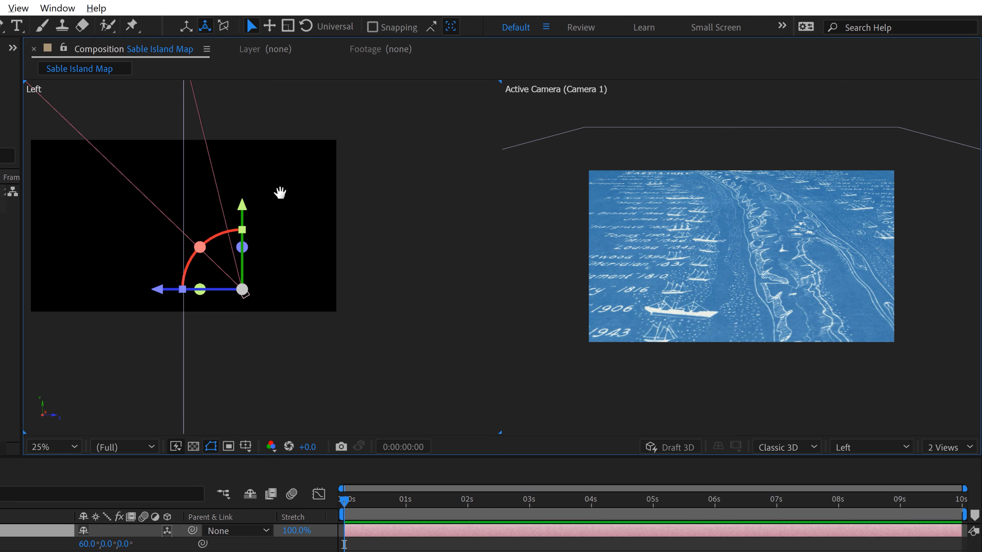
pyautogui.moveTo(302, 210); pyautogui.dragTo(370, 253)
pyautogui.moveTo(310, 253)
pyautogui.mouseDown()
pyautogui.moveTo(310, 175)
pyautogui.moveTo(308, 251)
pyautogui.mouseUp()
pyautogui.moveTo(227, 329); pyautogui.dragTo(270, 333)
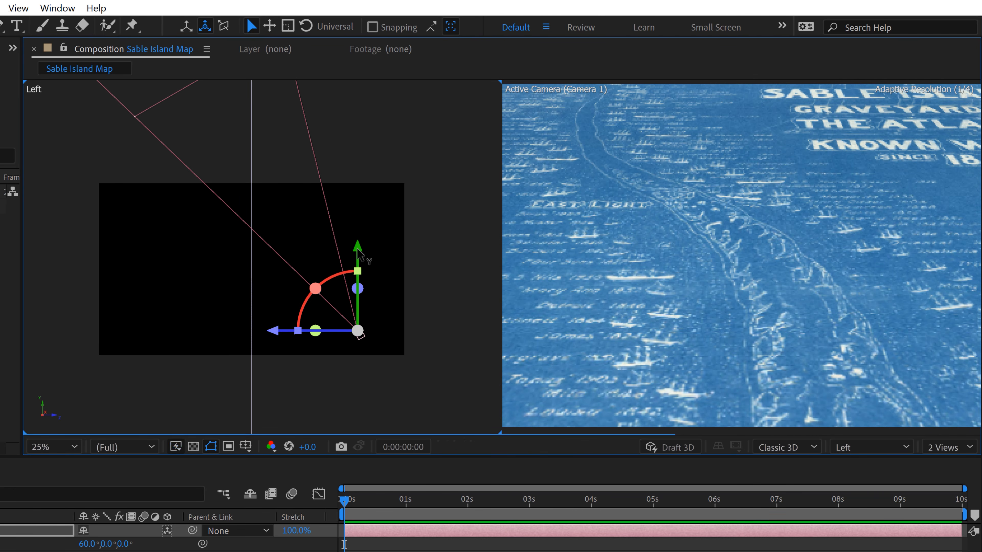
pyautogui.moveTo(357, 249); pyautogui.dragTo(373, 384)
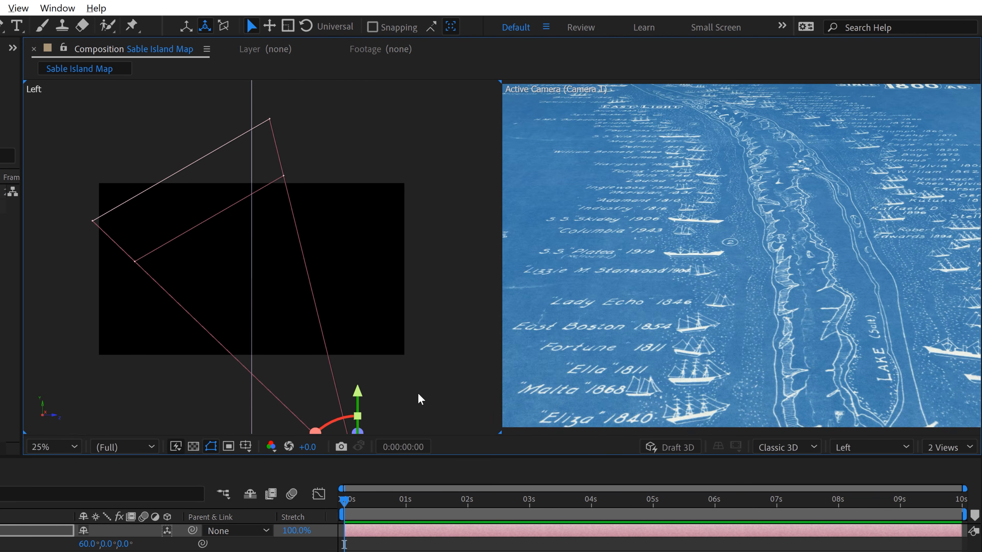
pyautogui.scroll(-1, 422, 398)
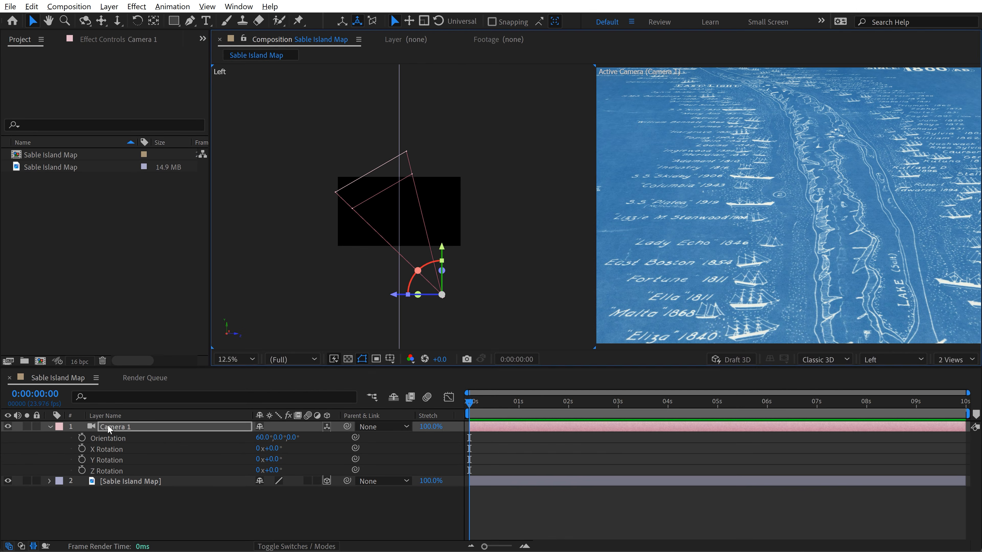
# Step: Set Camera 1's F-Stop to 1.7 and Blur Level to 200%, and inspect the blur on the foreground ships through the active camera
pyautogui.doubleClick(108, 424)
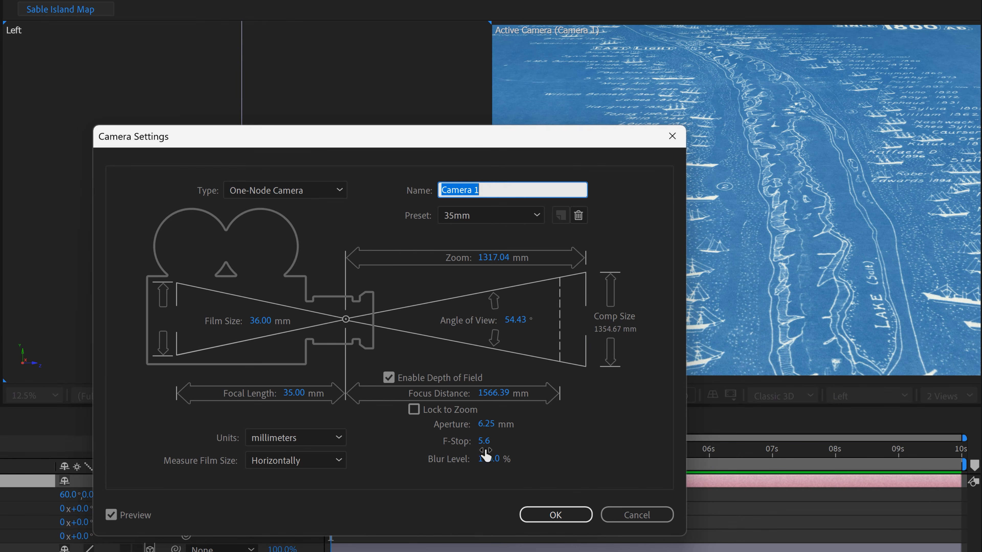
pyautogui.moveTo(534, 140); pyautogui.dragTo(378, 146)
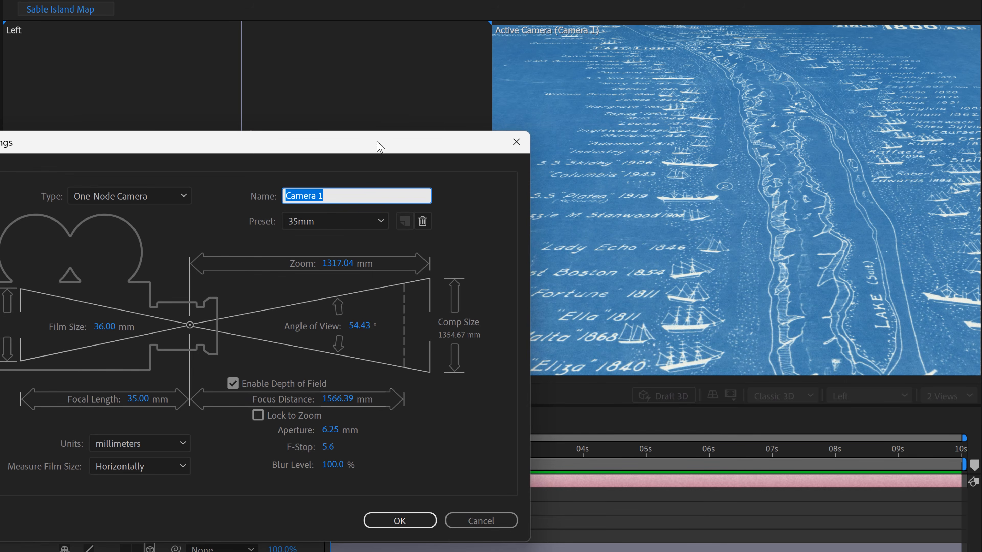
pyautogui.click(327, 447)
pyautogui.write('1.7')
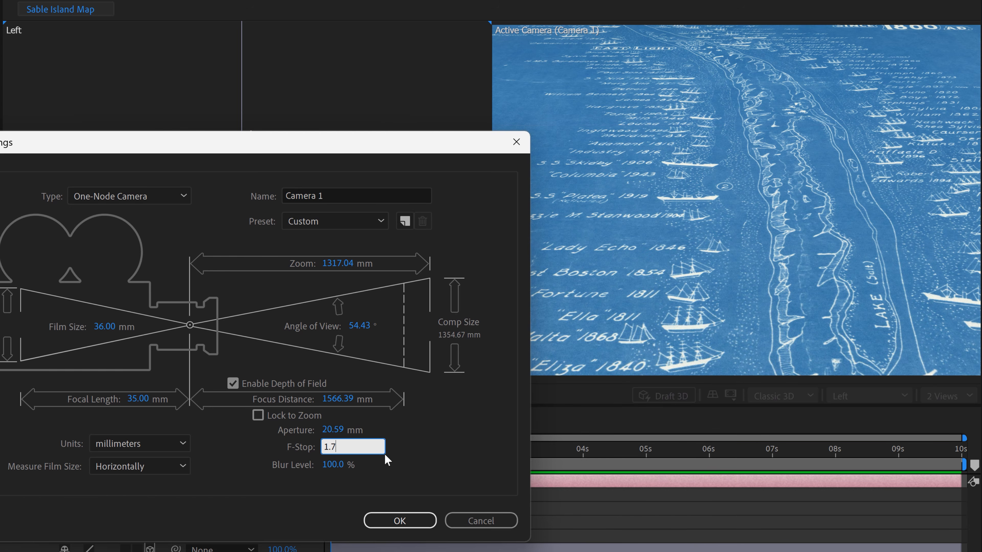
pyautogui.press('Return')
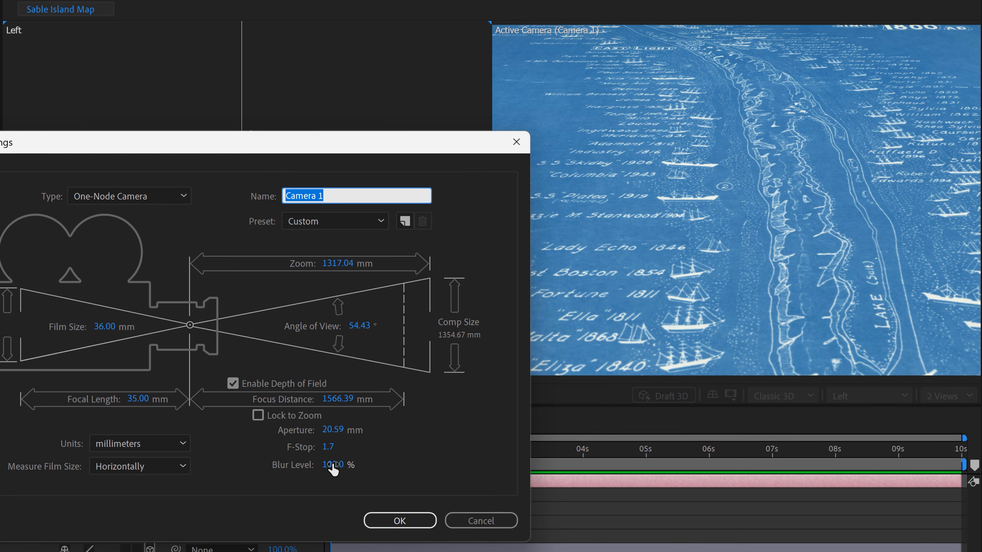
pyautogui.click(332, 465)
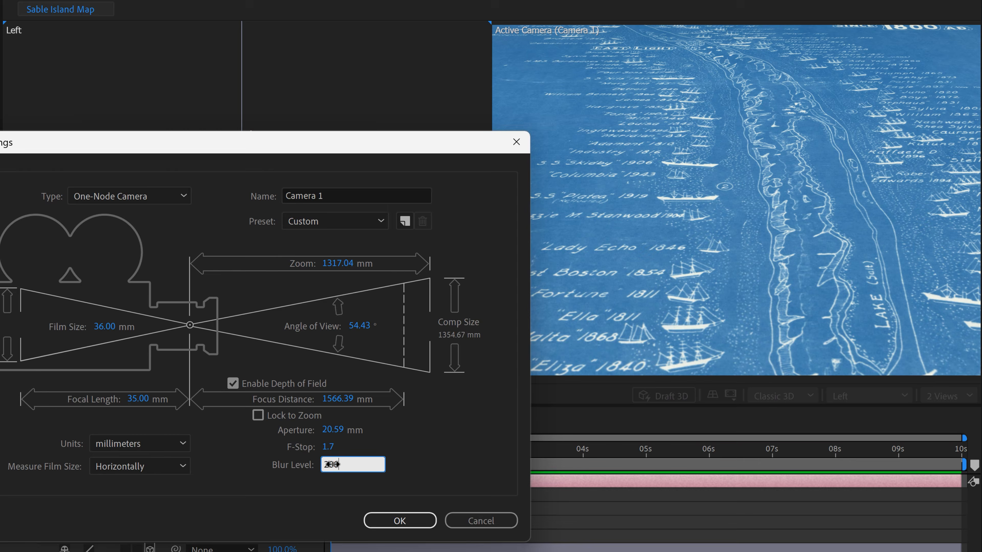
pyautogui.press('Return')
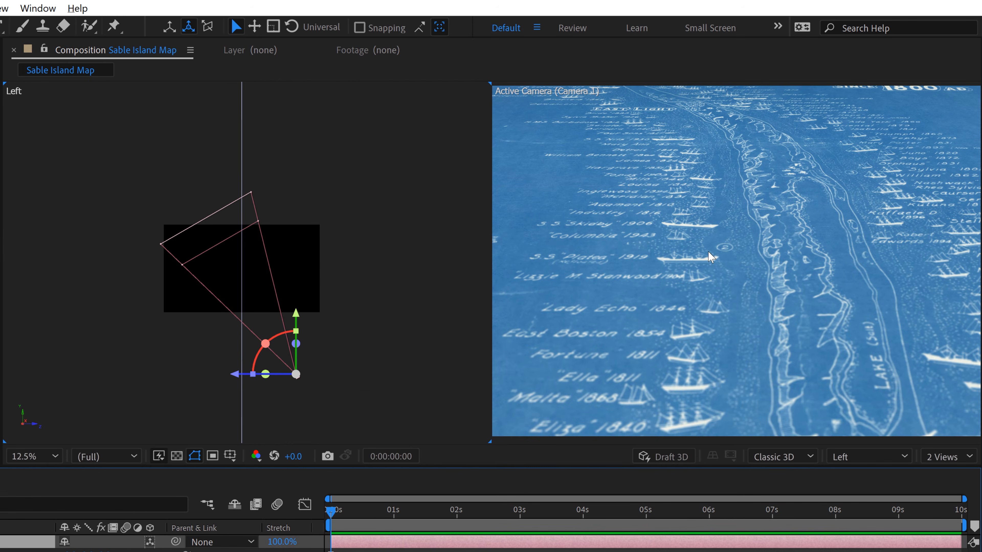
pyautogui.scroll(2, 722, 284)
pyautogui.moveTo(678, 387); pyautogui.dragTo(765, 191)
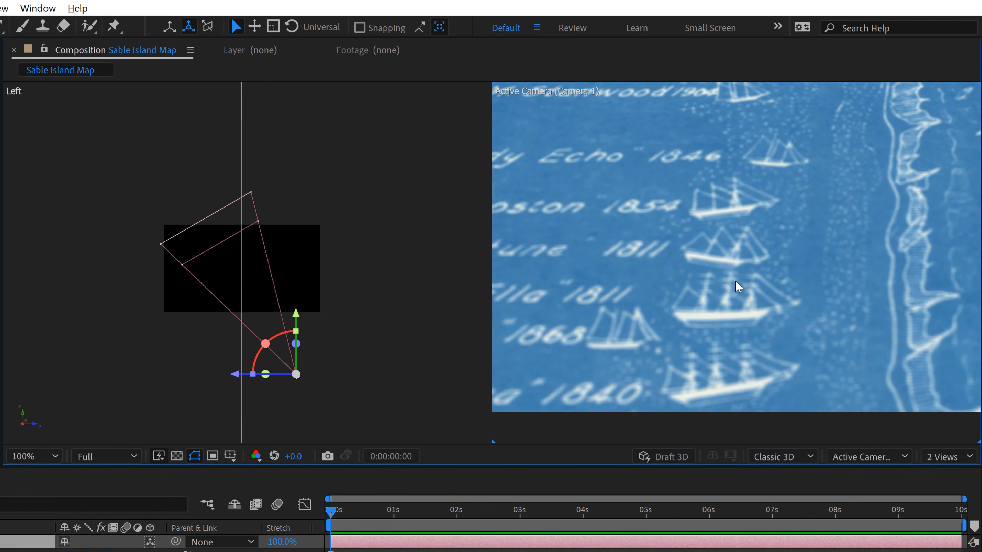
pyautogui.hotkey('shift', '/')
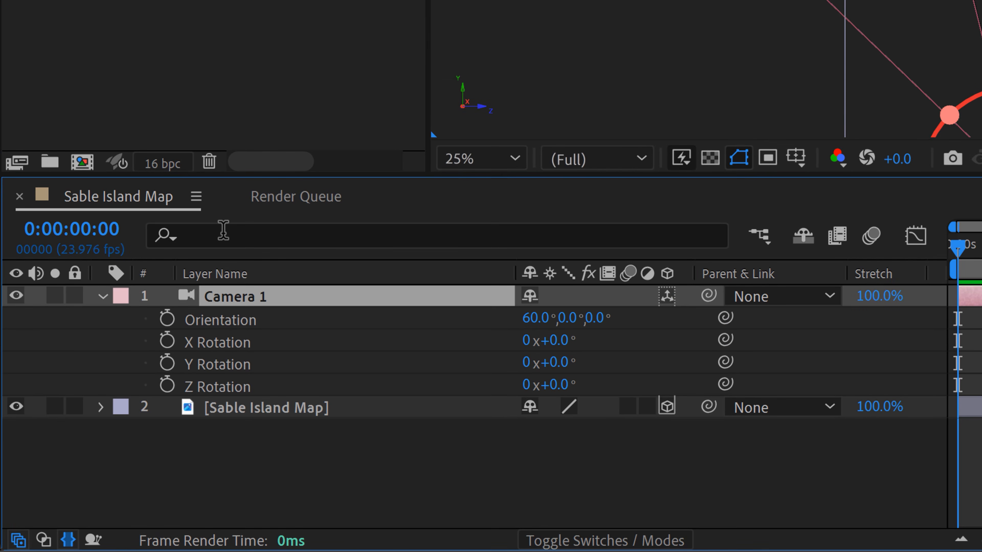
# Step: Filter the layer properties by "focus", reduce Camera 1's Focus Distance until the focal plane crosses the map, and check the ships' sharpness
pyautogui.click(234, 236)
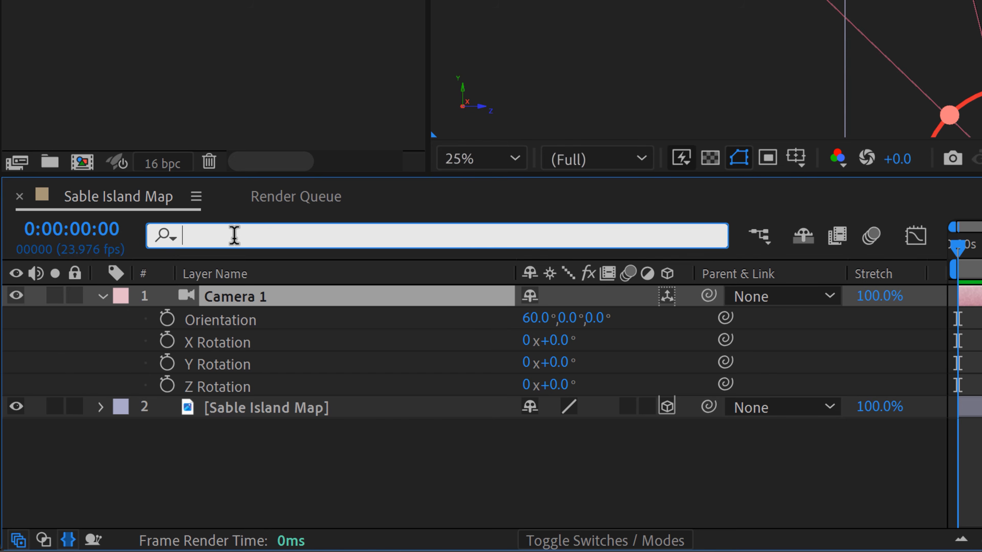
pyautogui.write('focu')
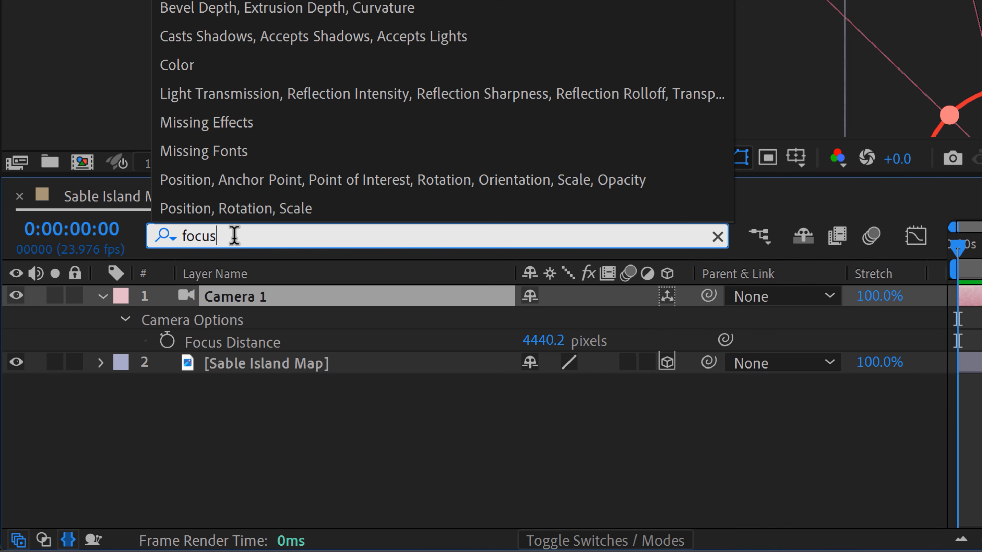
pyautogui.write('s')
pyautogui.click(212, 344)
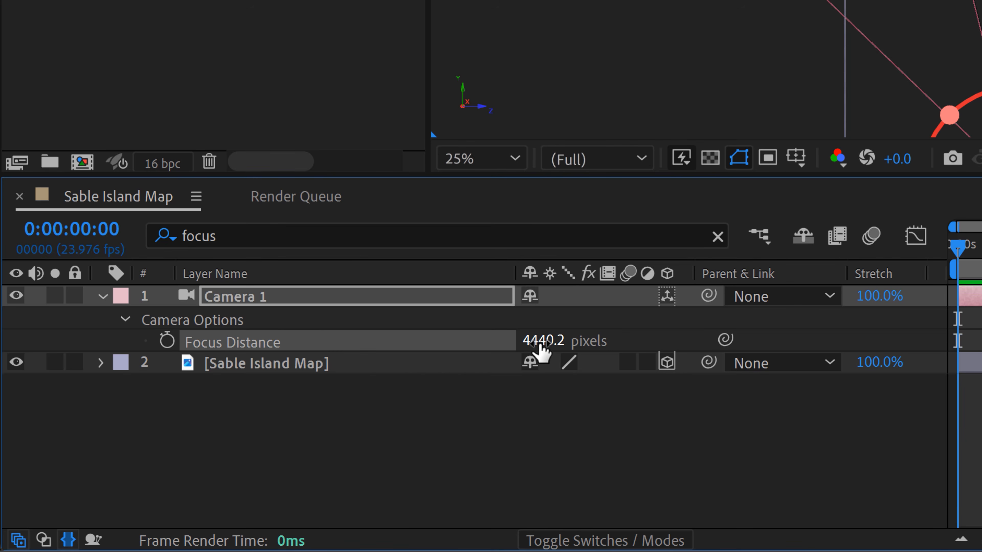
pyautogui.moveTo(541, 350); pyautogui.dragTo(450, 327)
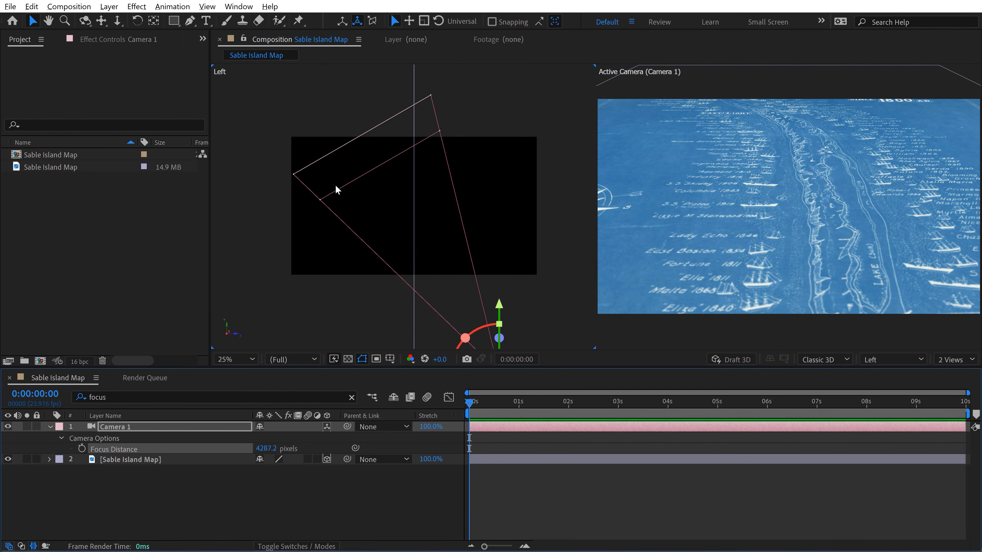
pyautogui.moveTo(286, 448); pyautogui.dragTo(267, 450)
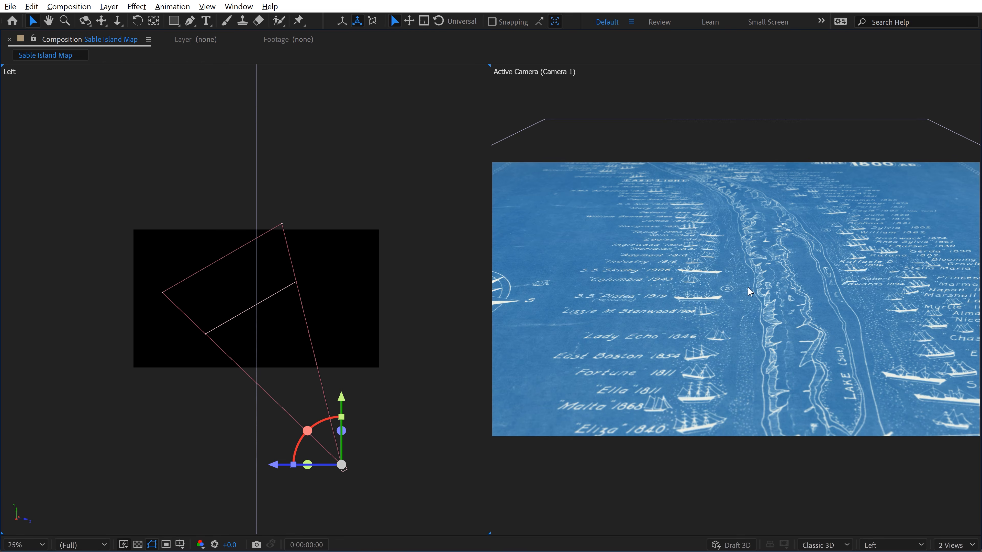
pyautogui.scroll(3, 750, 292)
pyautogui.press('space')
pyautogui.moveTo(691, 336); pyautogui.dragTo(768, 250)
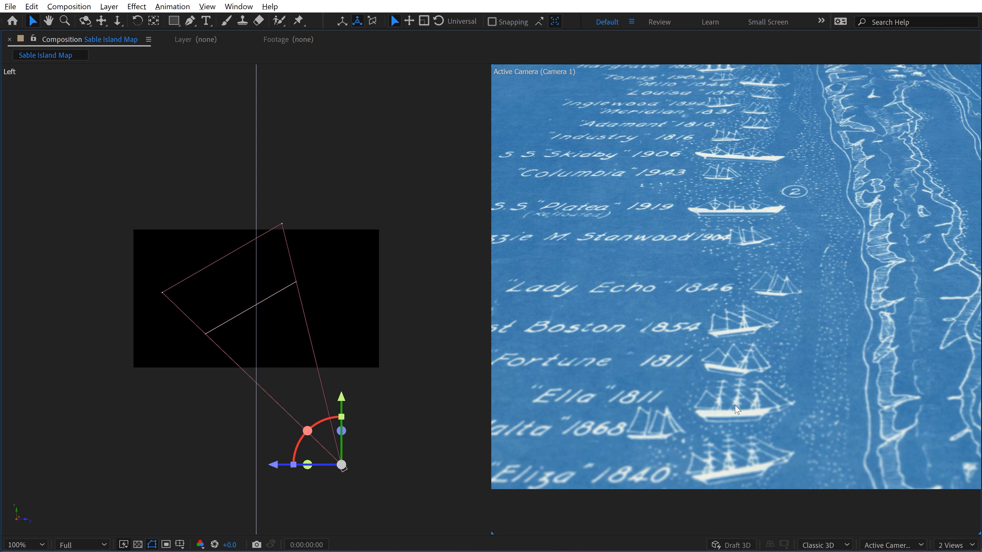
# Step: Look over the blur across the map in the active camera view, then raise Camera 1's Blur Level to 581%
pyautogui.moveTo(697, 209); pyautogui.dragTo(640, 422)
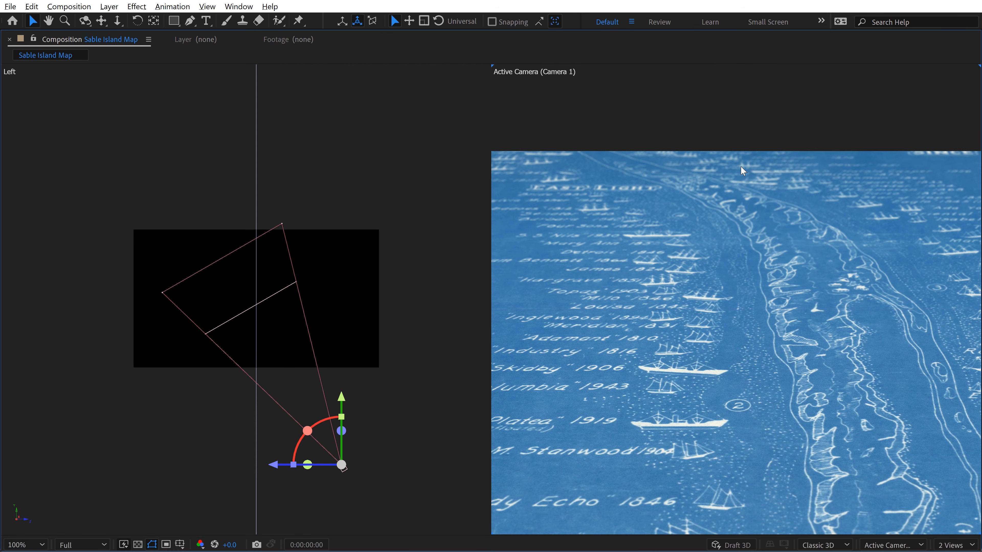
pyautogui.scroll(-1, 776, 278)
pyautogui.scroll(-1, 770, 270)
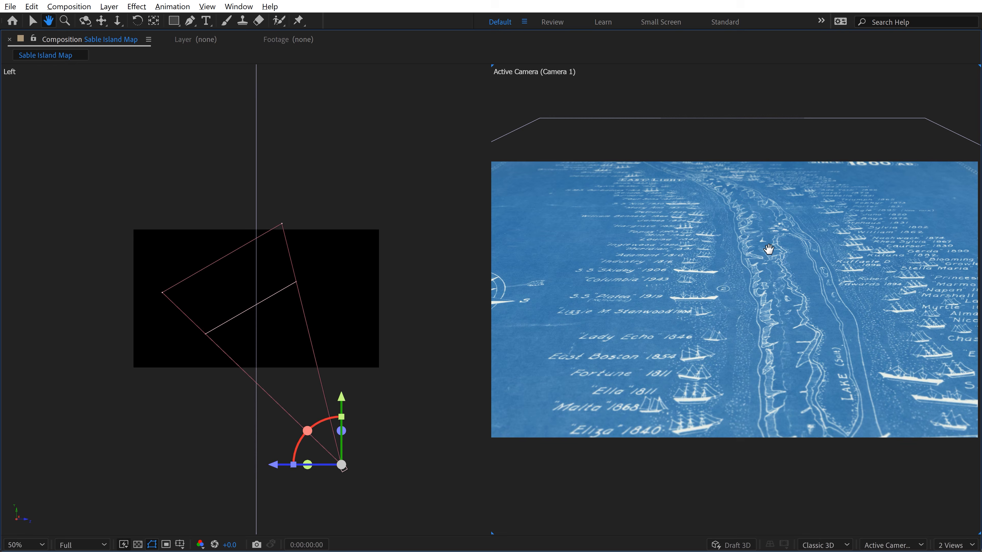
pyautogui.press('`')
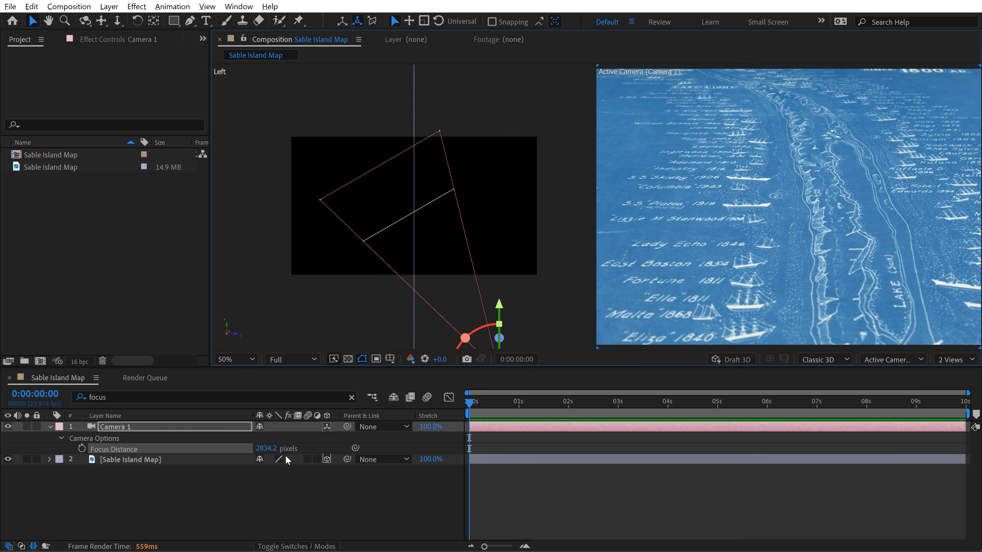
pyautogui.doubleClick(123, 428)
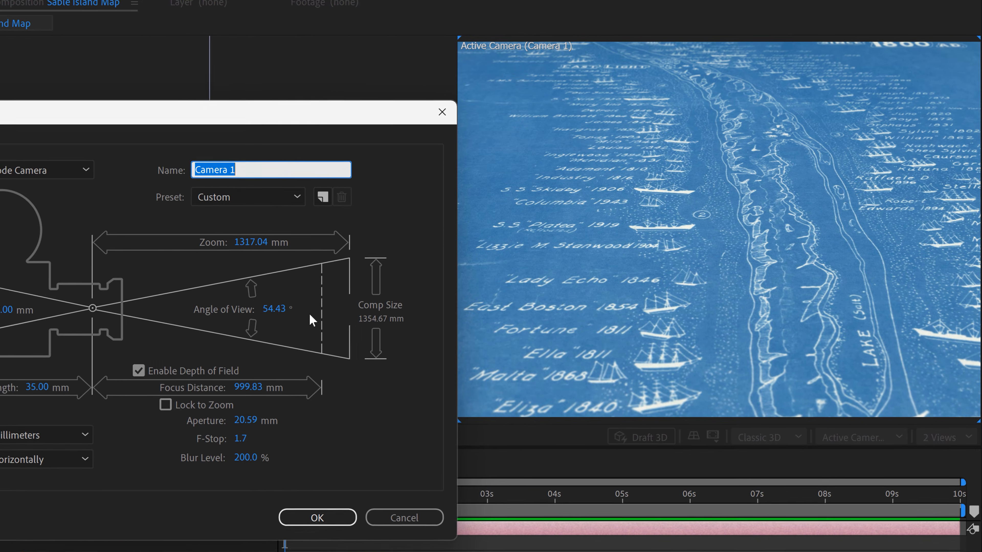
pyautogui.moveTo(246, 458); pyautogui.dragTo(570, 456)
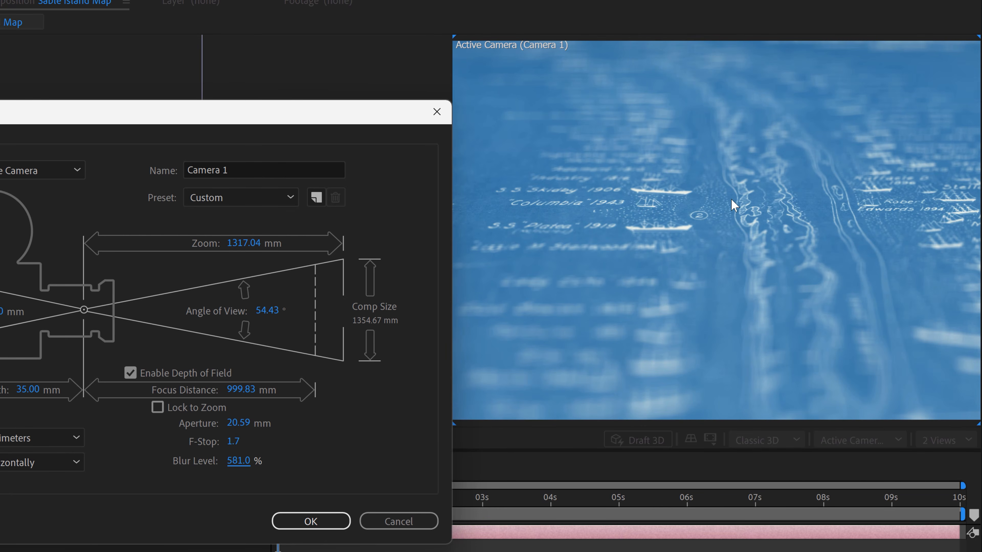
pyautogui.click(311, 521)
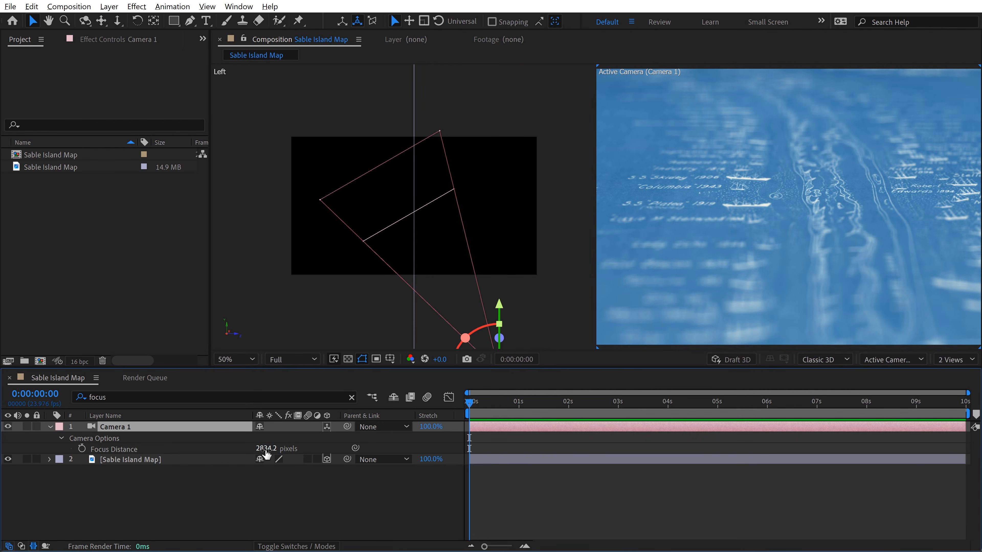
# Step: Sweep Camera 1's Focus Distance toward the far end of the map and back, ending at about 2805 pixels
pyautogui.moveTo(266, 451); pyautogui.dragTo(564, 432)
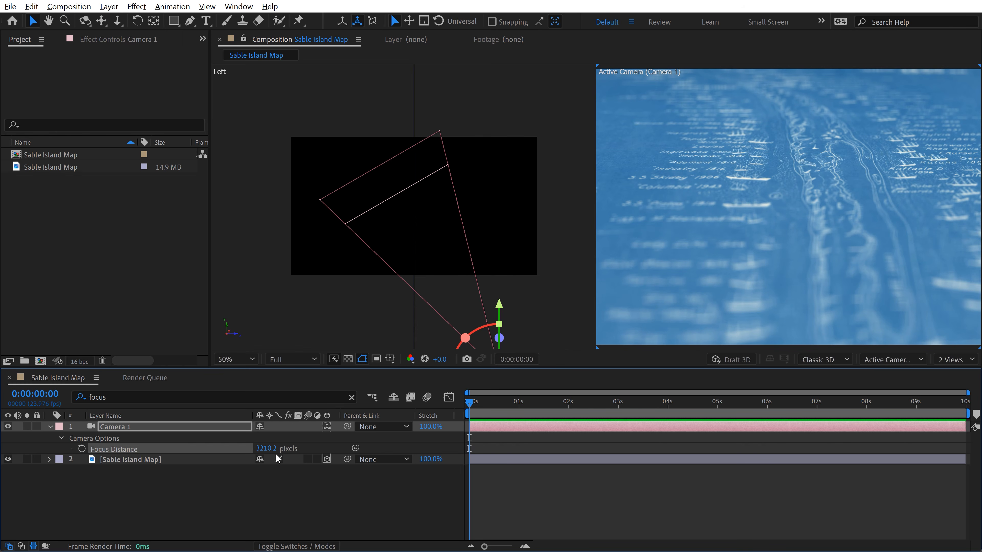
pyautogui.moveTo(300, 442); pyautogui.dragTo(525, 407)
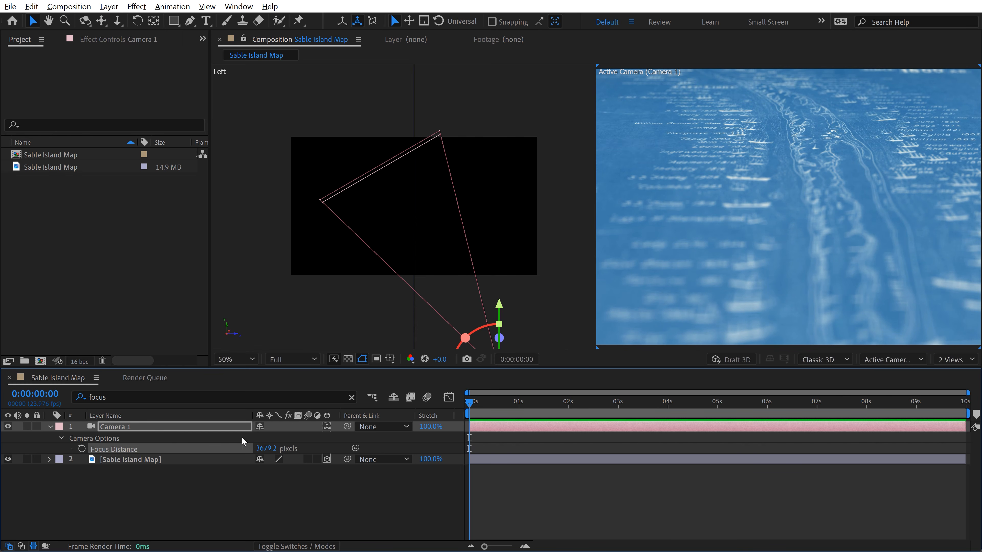
pyautogui.moveTo(256, 452); pyautogui.dragTo(138, 462)
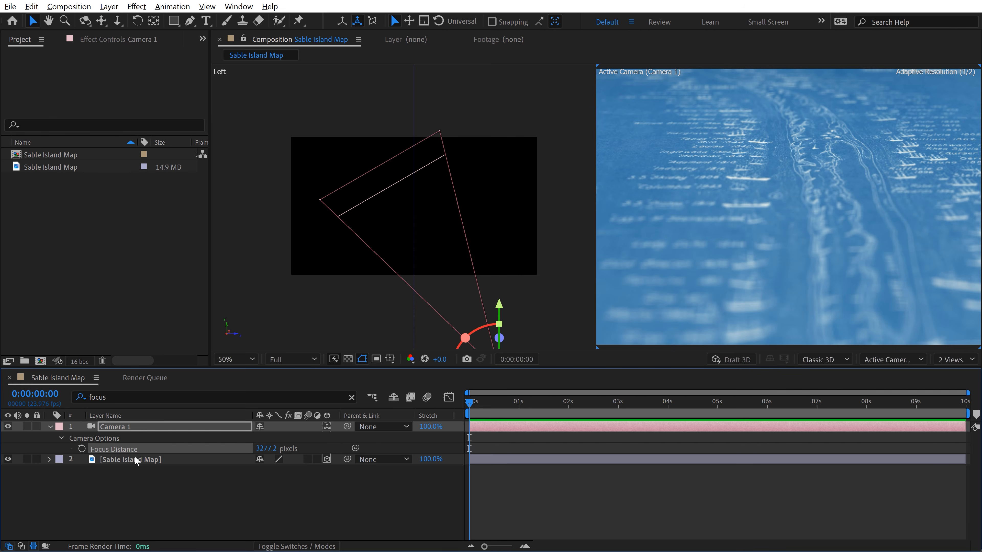
pyautogui.moveTo(270, 451); pyautogui.dragTo(231, 426)
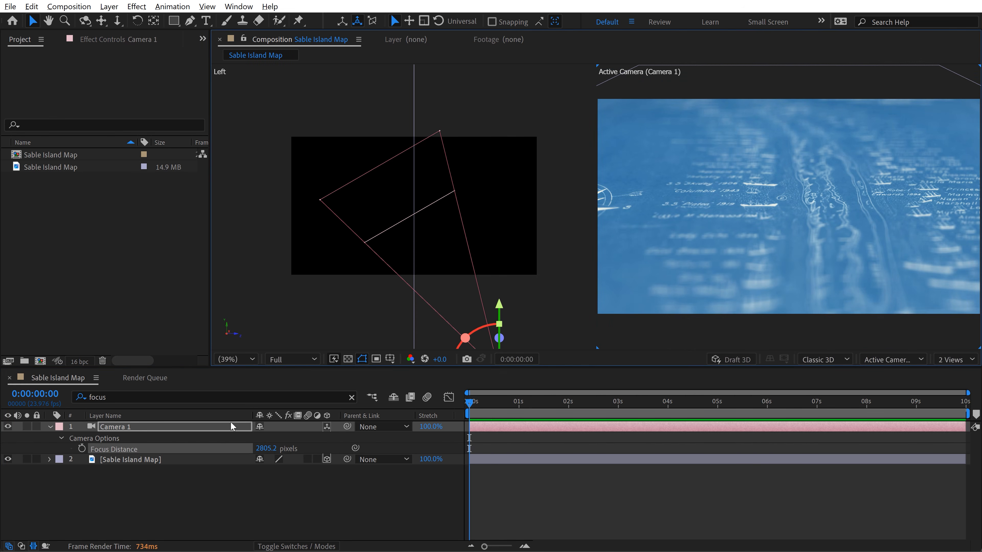
# Step: Lower Camera 1's Blur Level to 12% in its camera settings
pyautogui.doubleClick(115, 427)
pyautogui.click(442, 373)
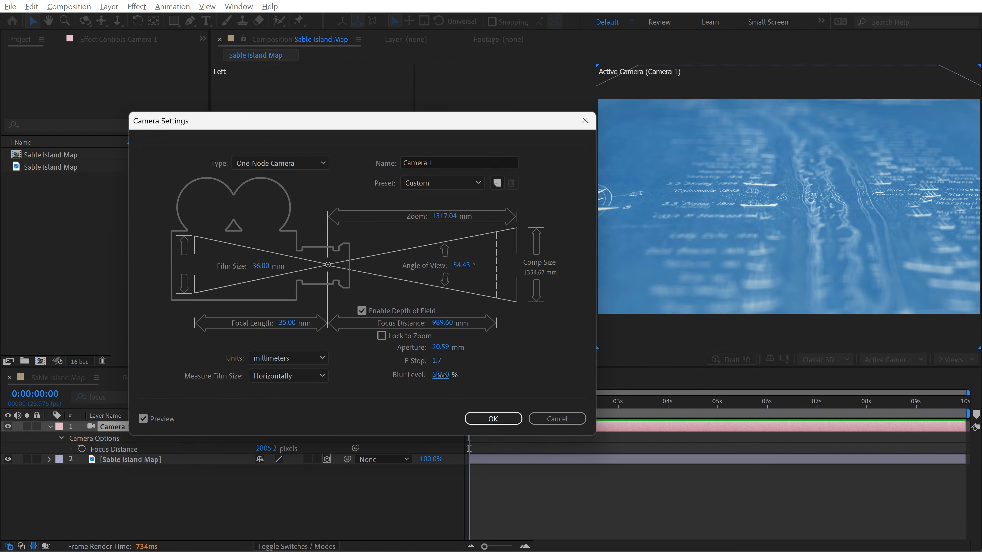
pyautogui.write('12')
pyautogui.press('Return')
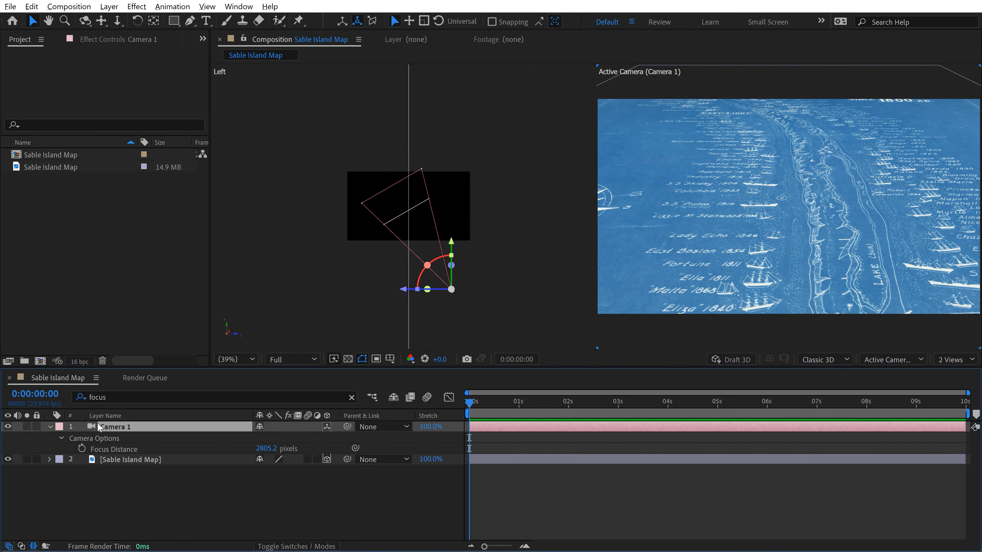
# Step: Reveal Camera 1's Position and move the camera along Y over the map to about 2046
pyautogui.press('p')
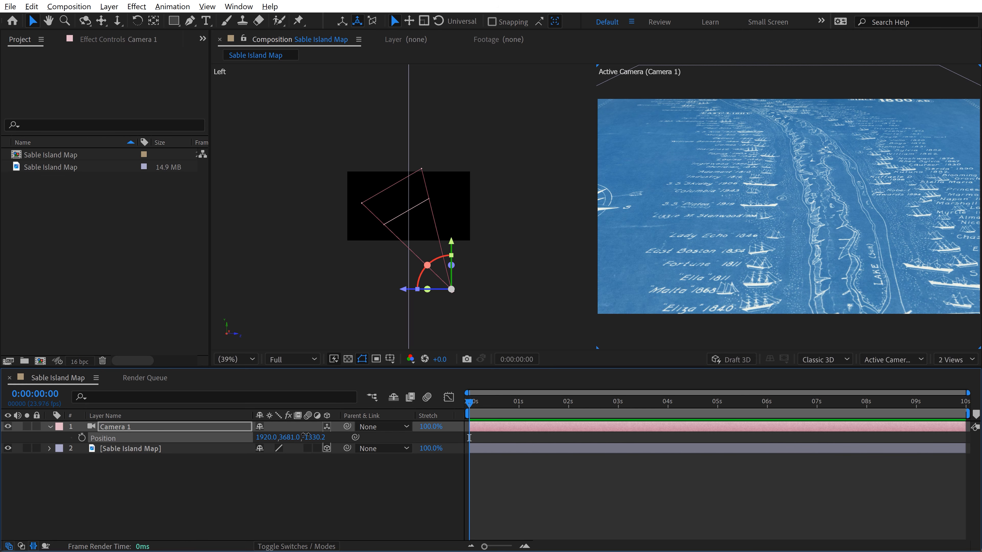
pyautogui.moveTo(305, 437); pyautogui.dragTo(346, 422)
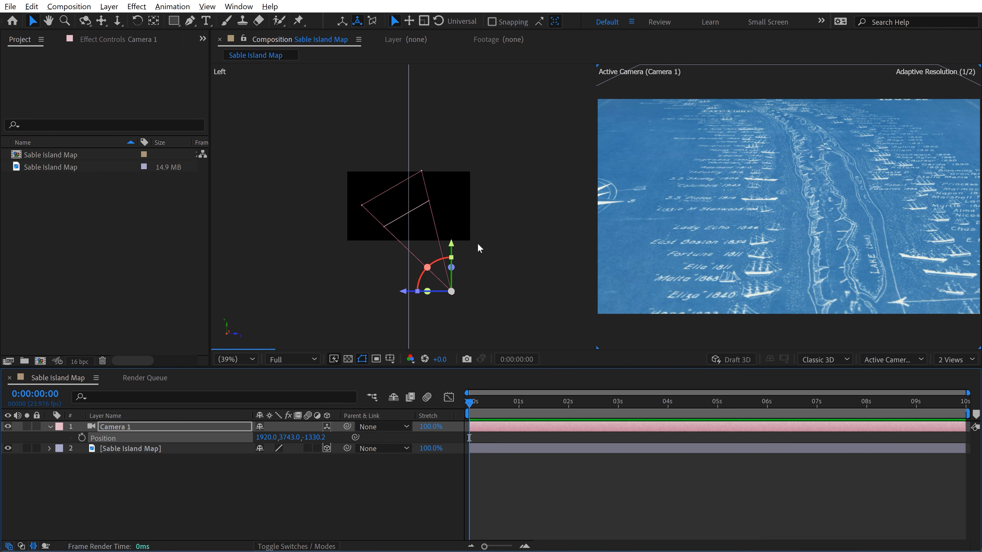
pyautogui.moveTo(450, 244); pyautogui.dragTo(451, 212)
pyautogui.moveTo(291, 438); pyautogui.dragTo(416, 267)
pyautogui.moveTo(455, 215); pyautogui.dragTo(447, 180)
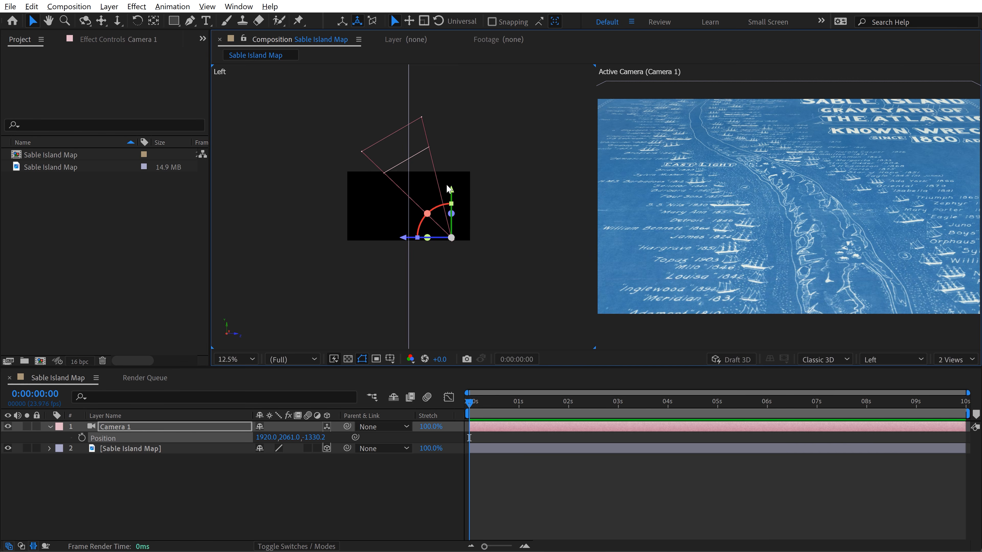
pyautogui.moveTo(289, 439); pyautogui.dragTo(404, 210)
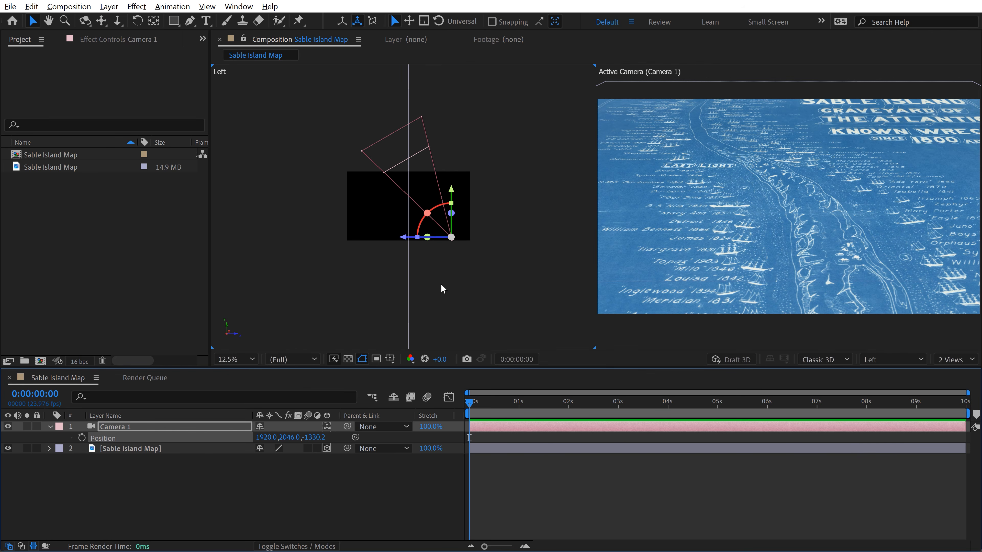
# Step: Return the viewer to a single Active Camera view and give it more height above the timeline
pyautogui.click(943, 354)
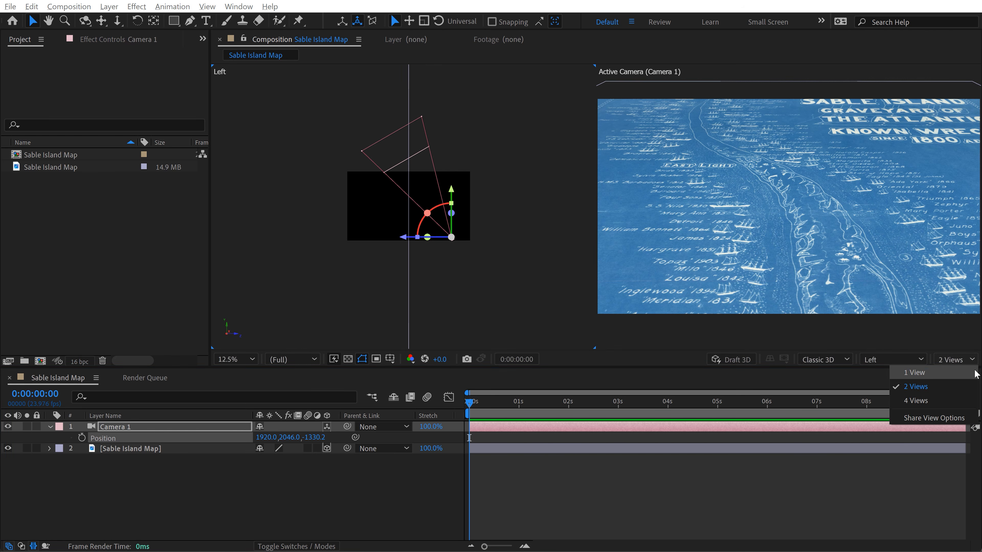
pyautogui.click(922, 371)
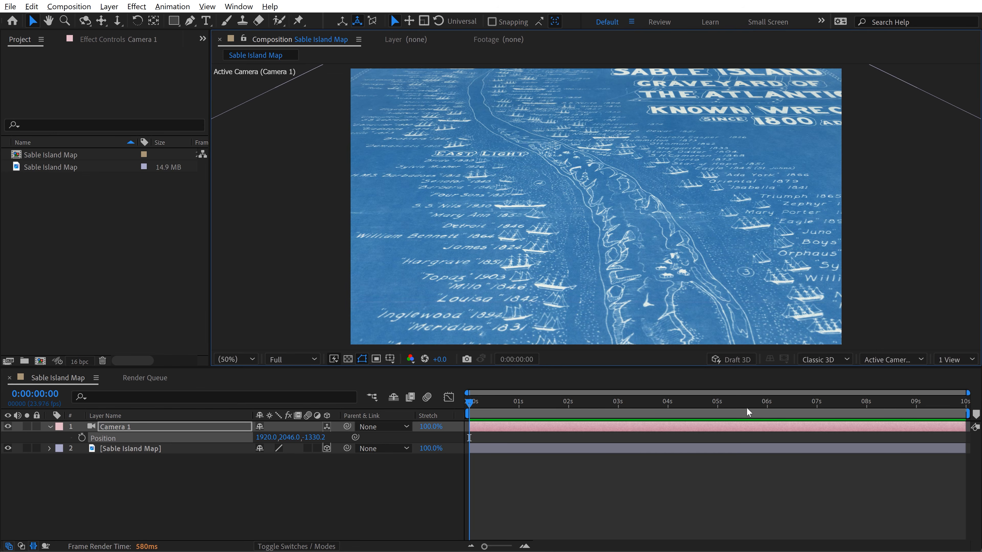
pyautogui.moveTo(767, 384); pyautogui.dragTo(726, 441)
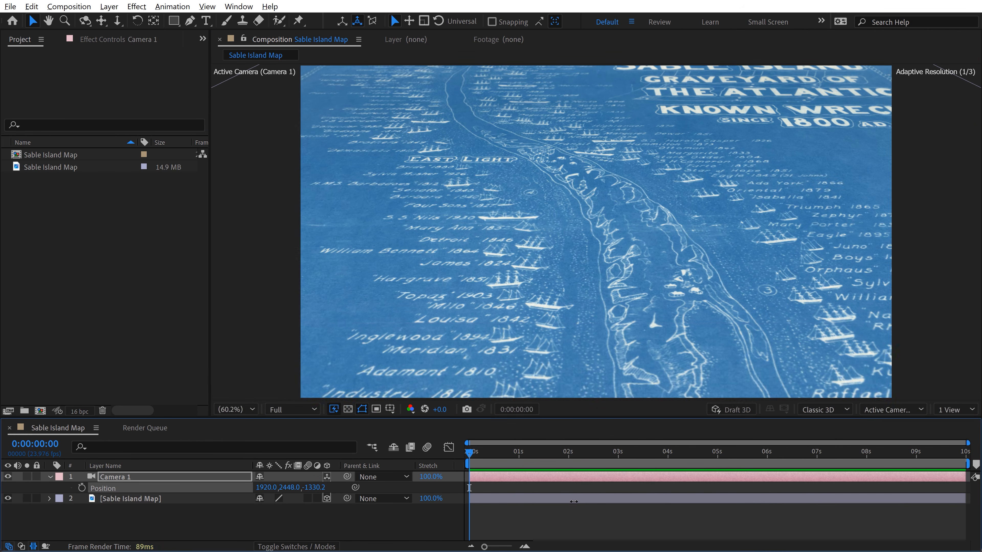
# Step: Keyframe Camera 1's Position from Y 6968 at the start to Y 1778 at 0:00:09:23, and preview the move
pyautogui.moveTo(284, 489); pyautogui.dragTo(381, 472)
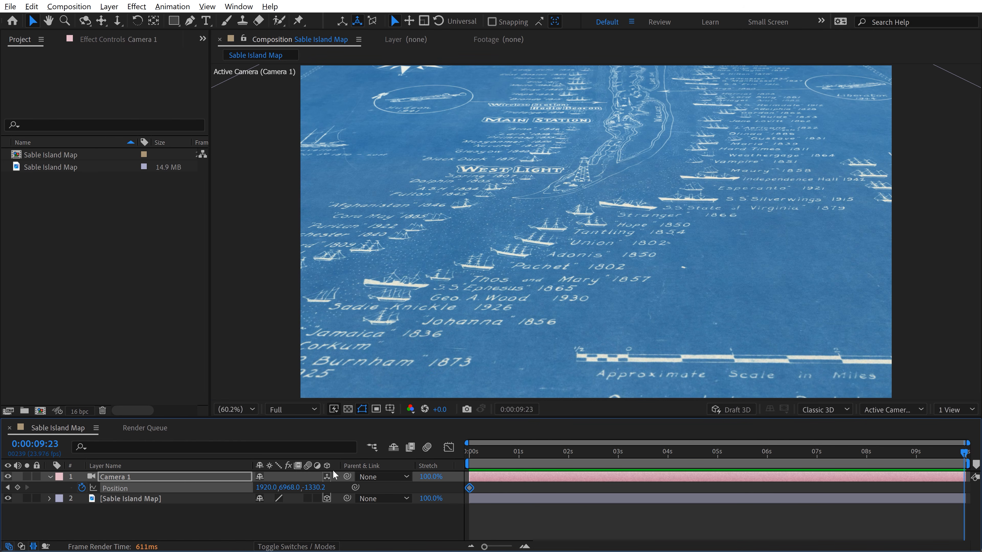
pyautogui.moveTo(291, 489); pyautogui.dragTo(519, 517)
pyautogui.click(592, 516)
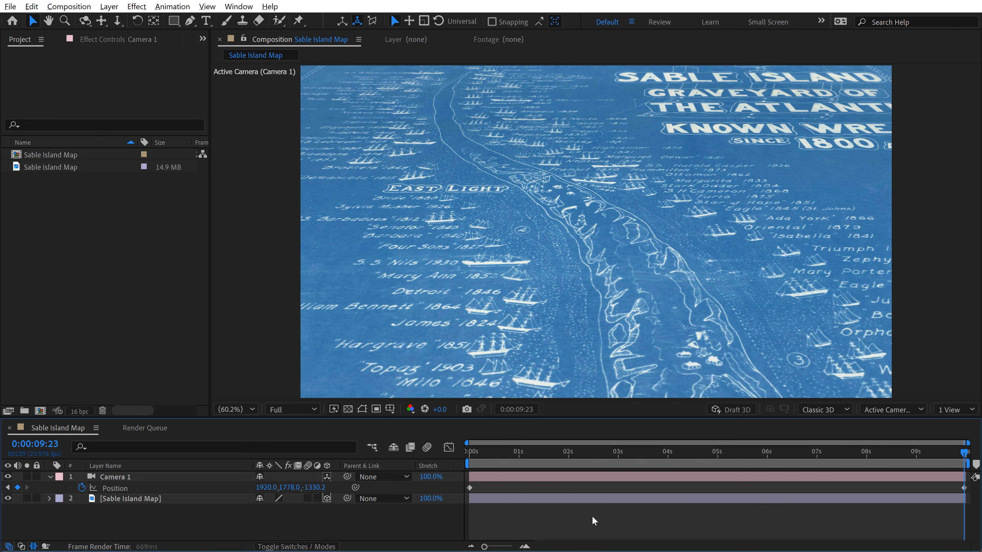
pyautogui.press('space')
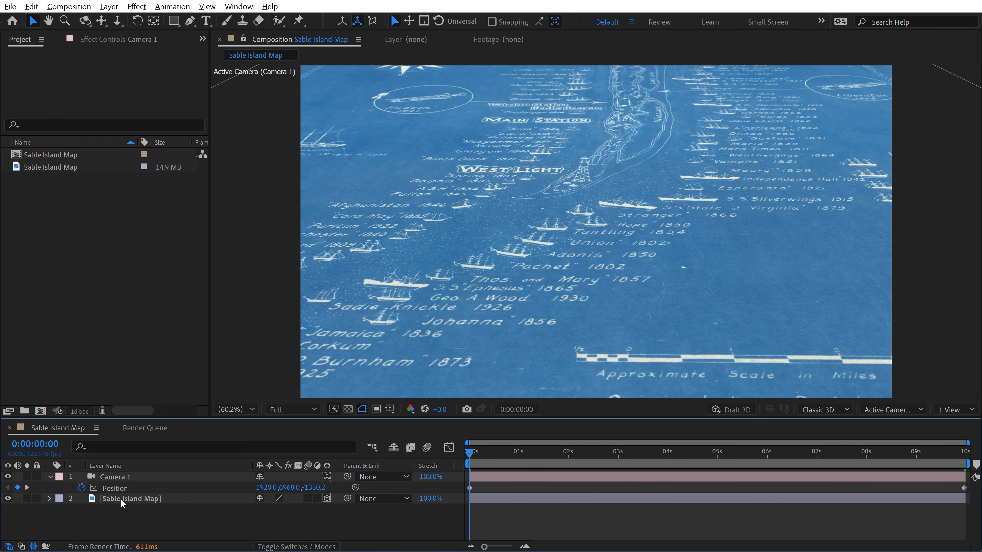
# Step: Keyframe the Sable Island Map layer's Z Rotation from -17° at the start to a greater angle at 0:00:09:23, and preview the animation
pyautogui.click(121, 499)
pyautogui.press('r')
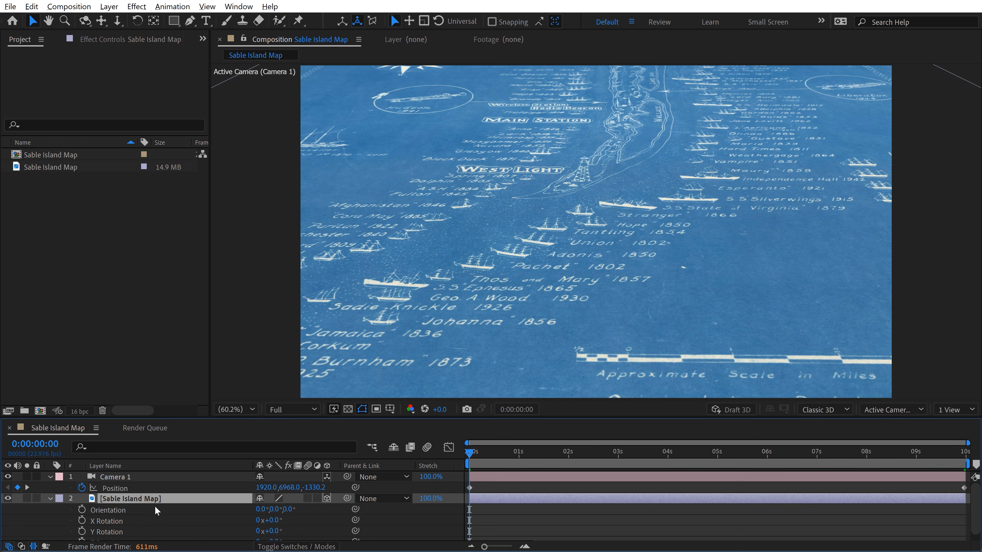
pyautogui.scroll(-1, 154, 505)
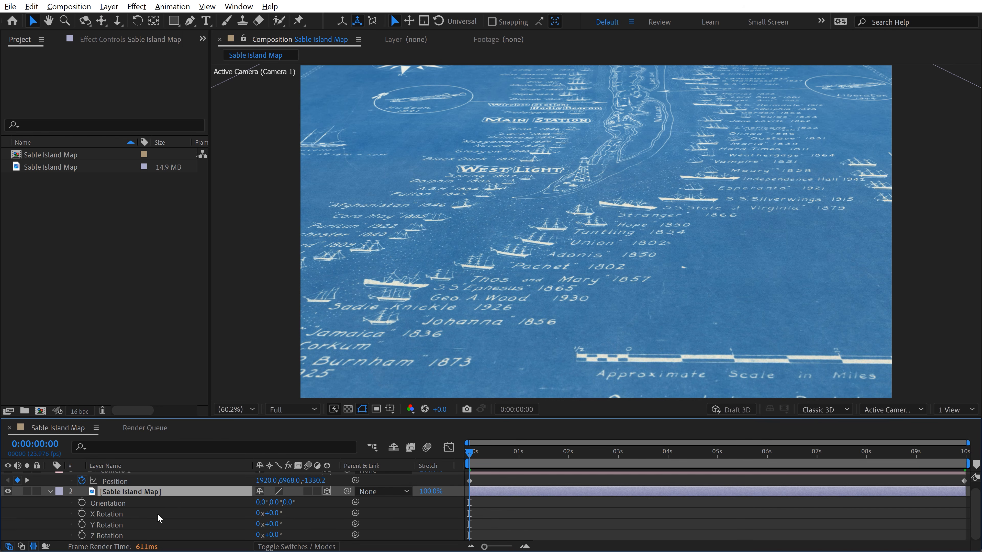
pyautogui.click(81, 535)
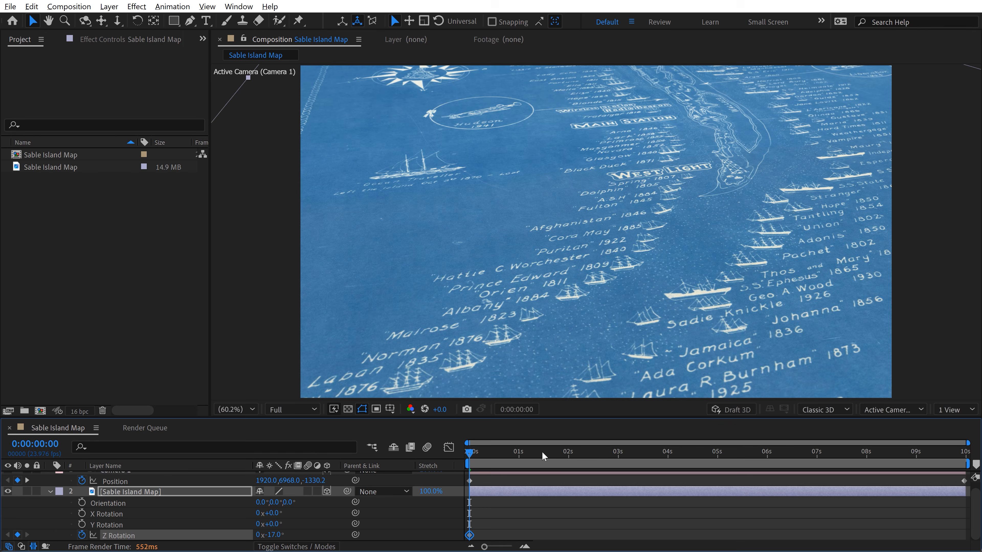
pyautogui.moveTo(543, 457); pyautogui.dragTo(980, 436)
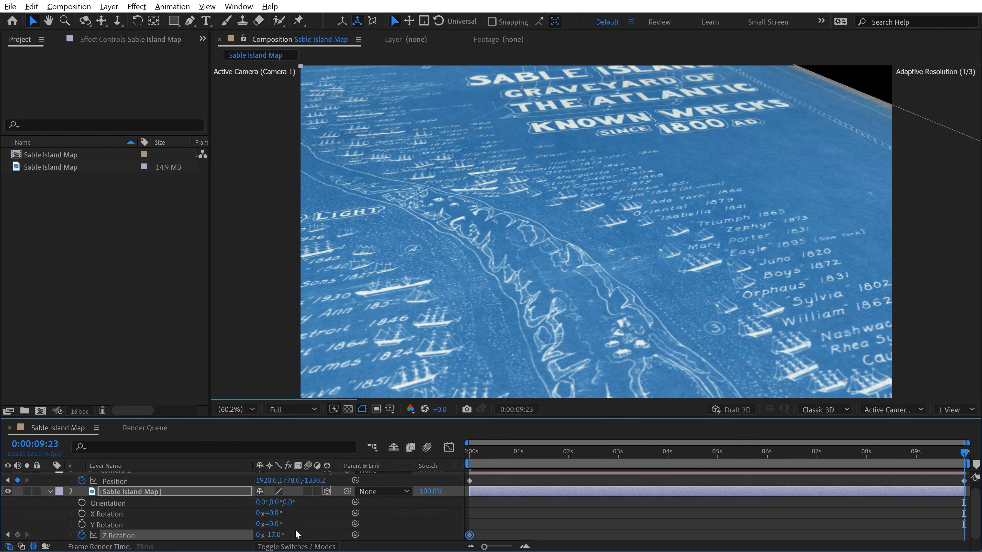
pyautogui.moveTo(275, 535); pyautogui.dragTo(289, 535)
pyautogui.press('space')
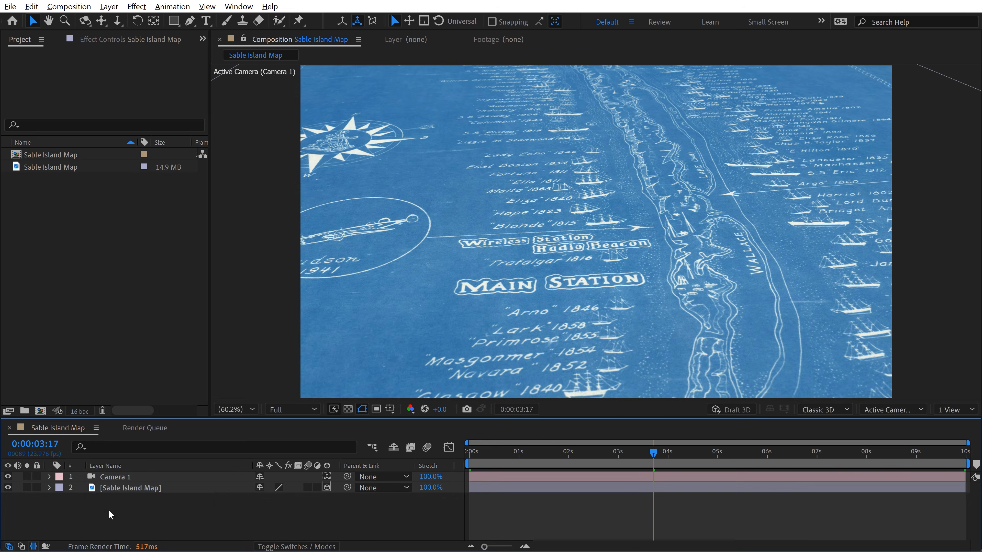
# Step: Add an adjustment layer above Camera 1 and apply the Noisy Vignette preset to it
pyautogui.rightClick(88, 519)
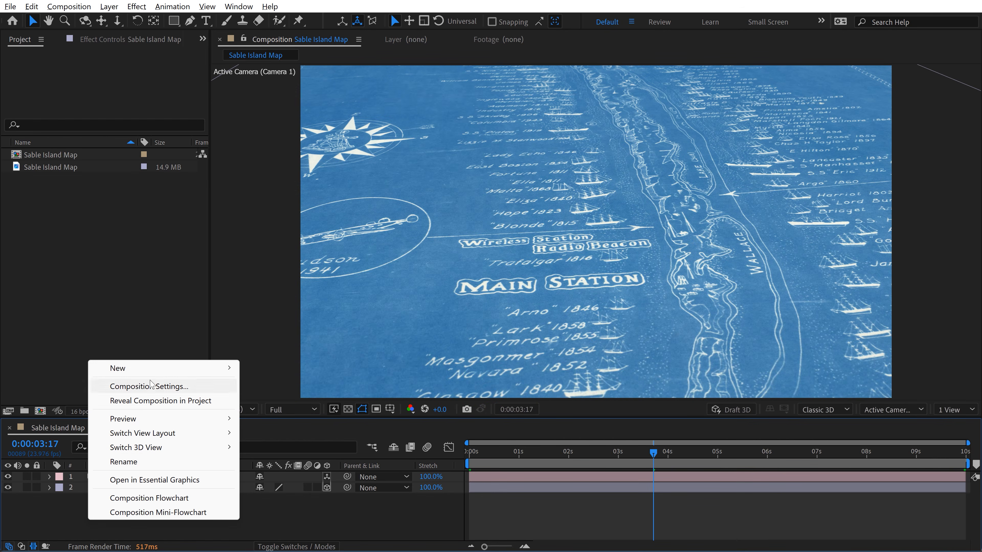
pyautogui.moveTo(149, 371)
pyautogui.click(289, 472)
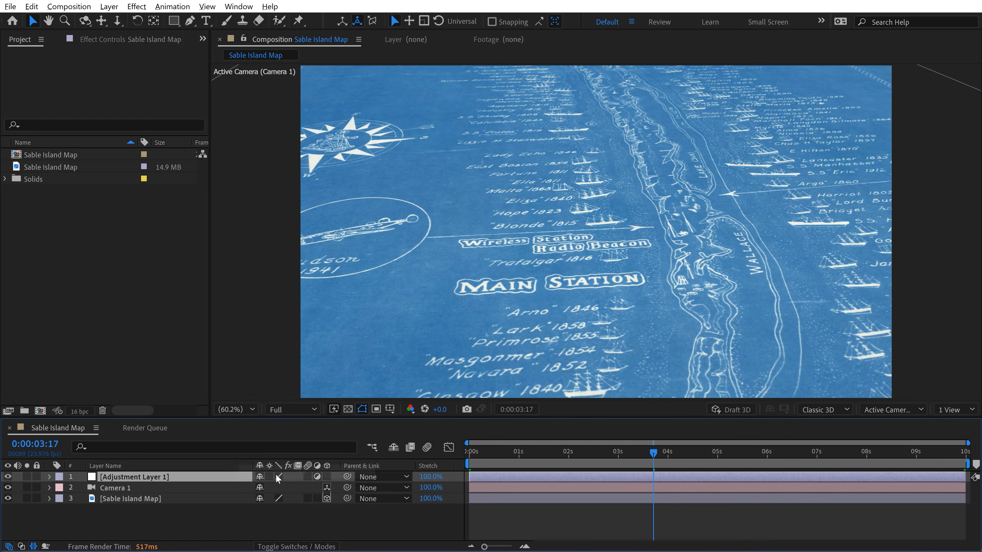
pyautogui.hotkey('ctrl', 'space')
pyautogui.write('noisey')
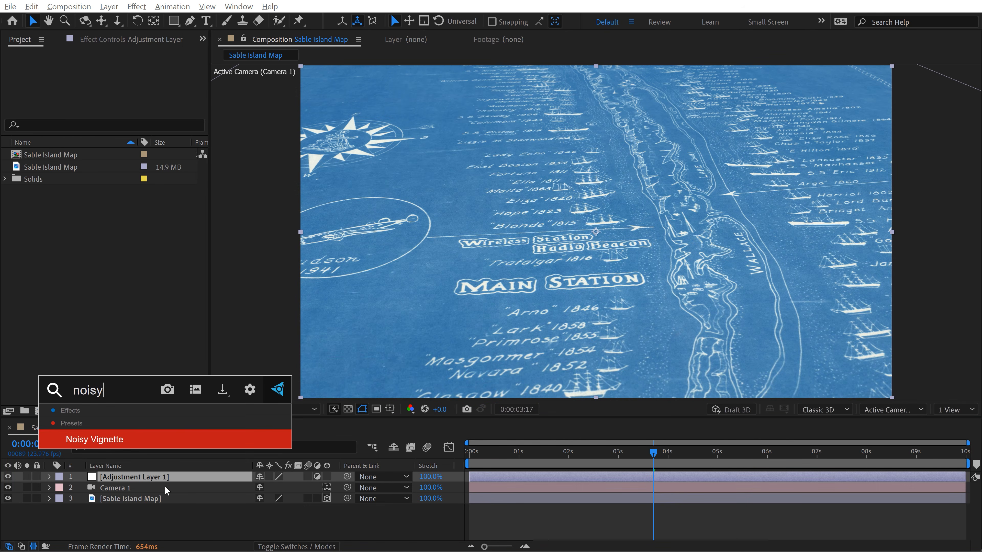
pyautogui.press('Return')
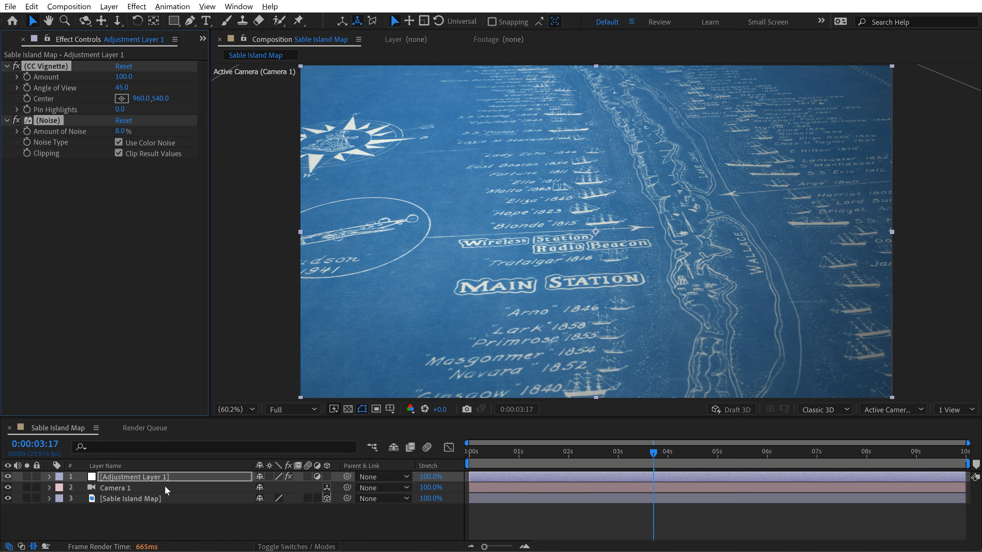
# Step: Apply the CC Vignette effect to the Sable Island Map layer
pyautogui.click(133, 498)
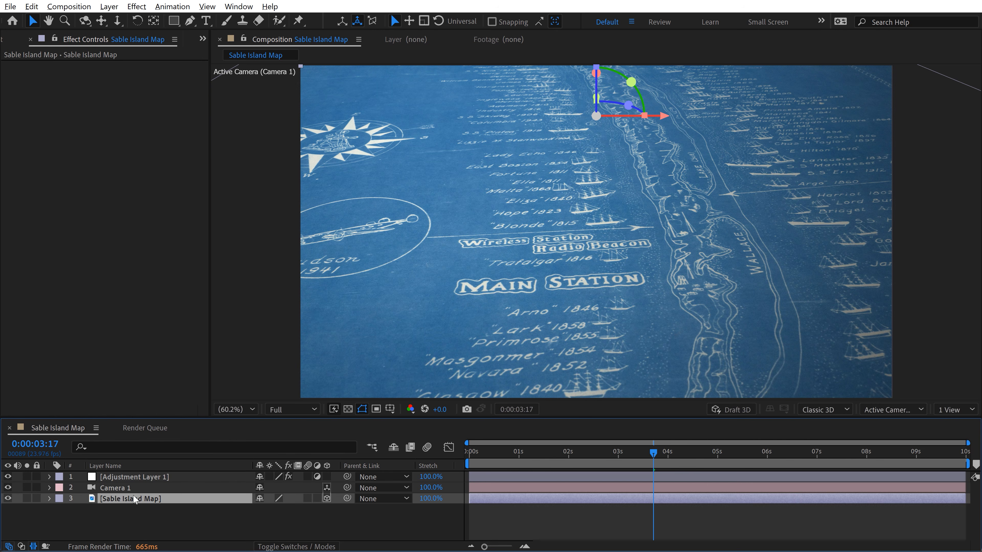
pyautogui.hotkey('ctrl', 'space')
pyautogui.write('vign')
pyautogui.press('Return')
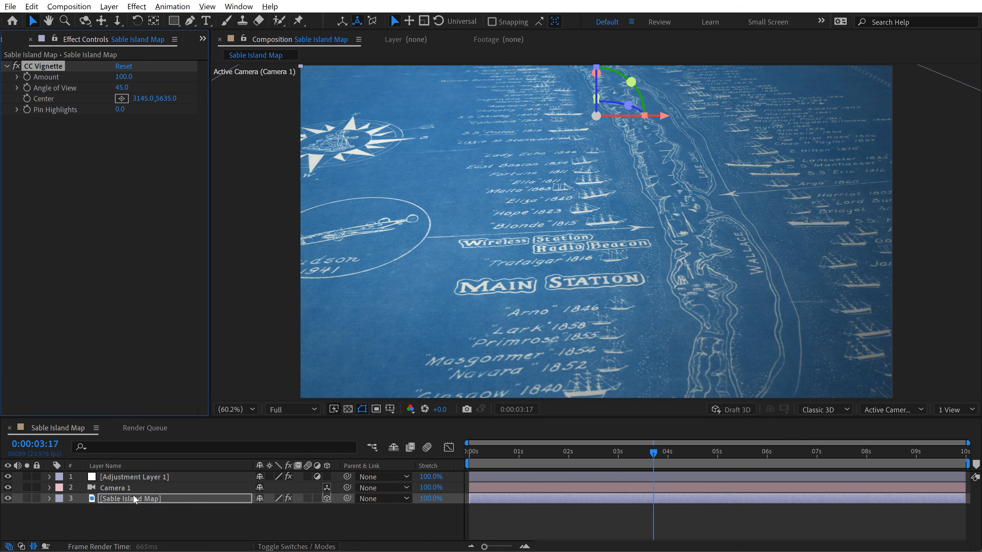